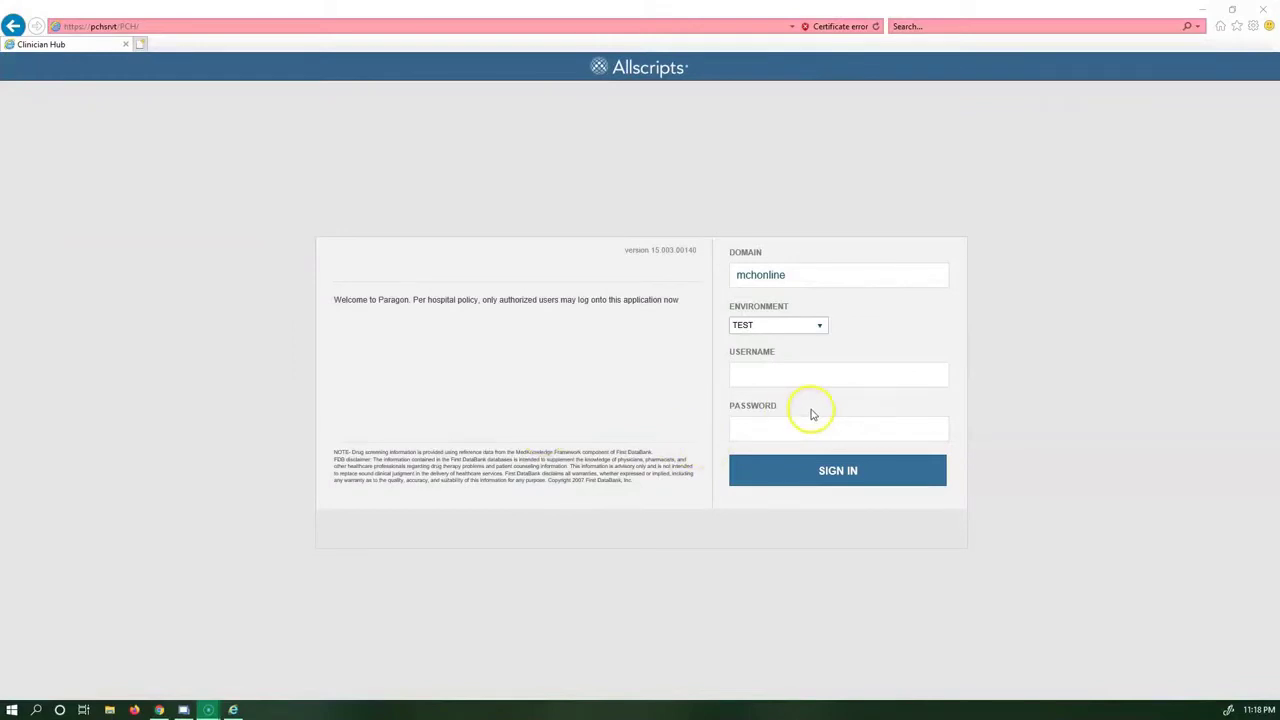
- Sign in to the TEST environment with the user's credentials to reach the My Patients census
{"action": "left_click", "coordinate": [806, 375]}
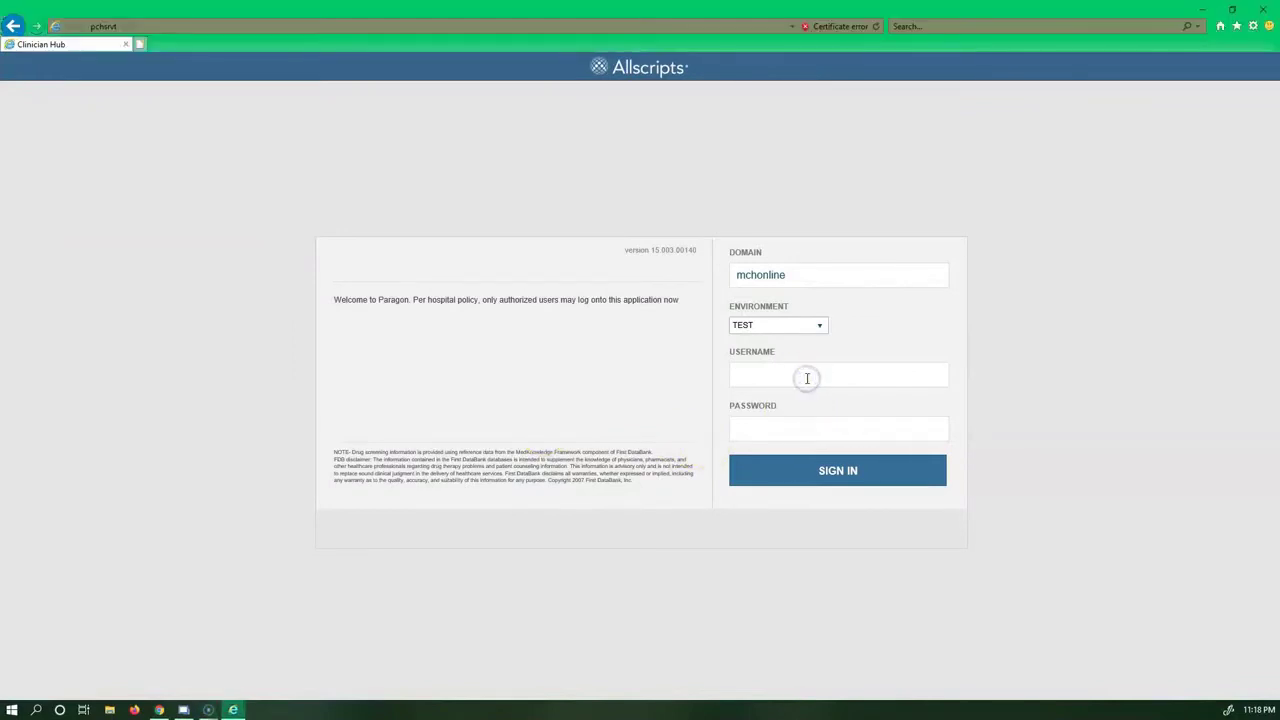
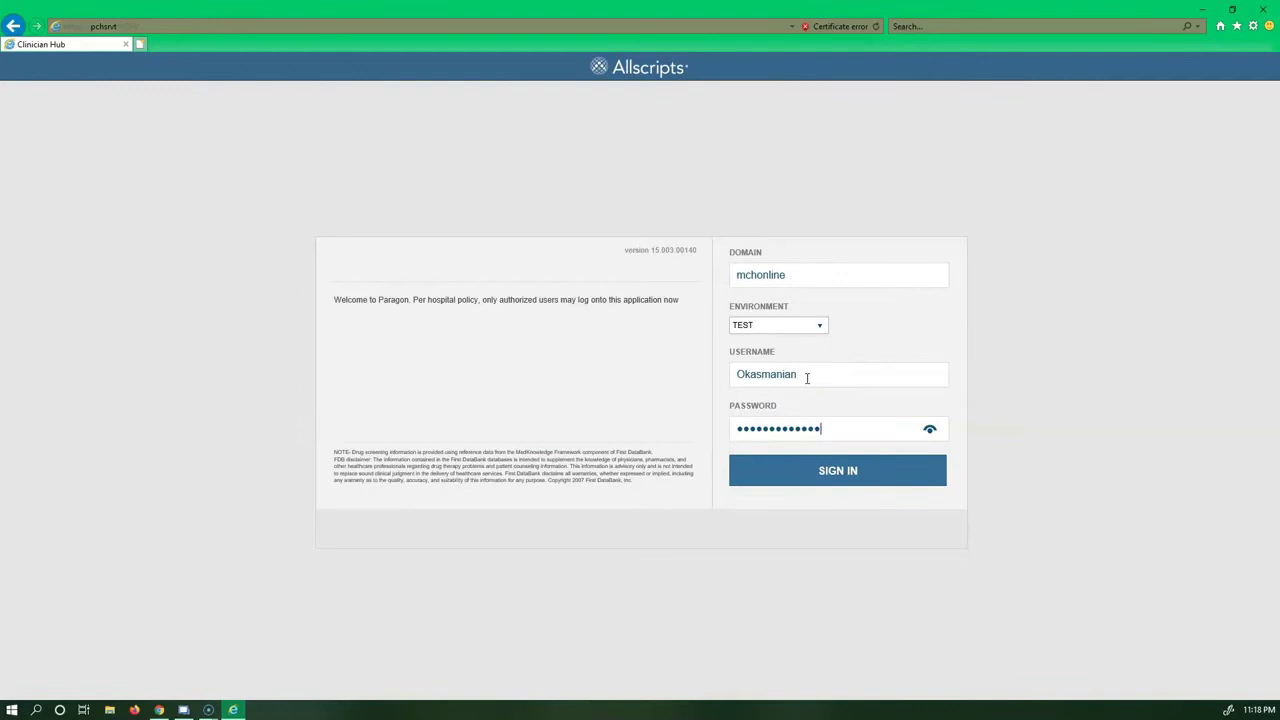
{"action": "key", "text": "Return"}
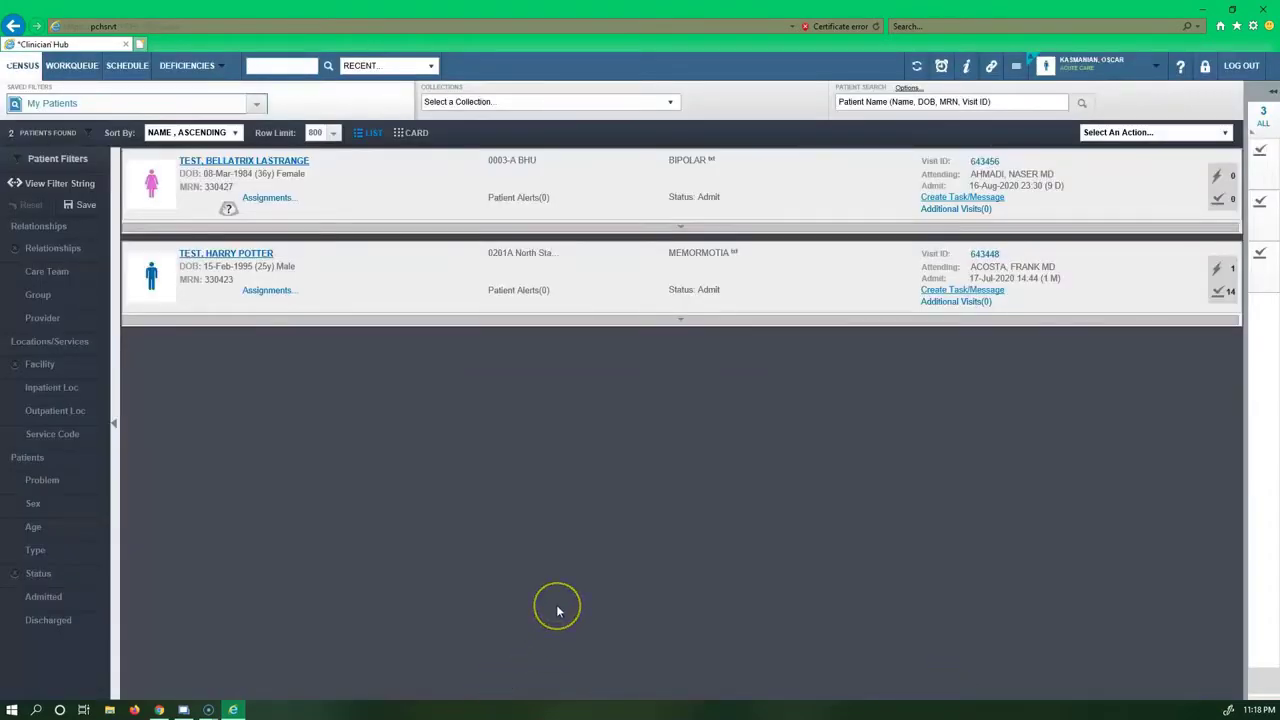
- Expand My Workqueue and check its deficiencies: 3 active tasks, 2 signatures outstanding
{"action": "left_click", "coordinate": [576, 637]}
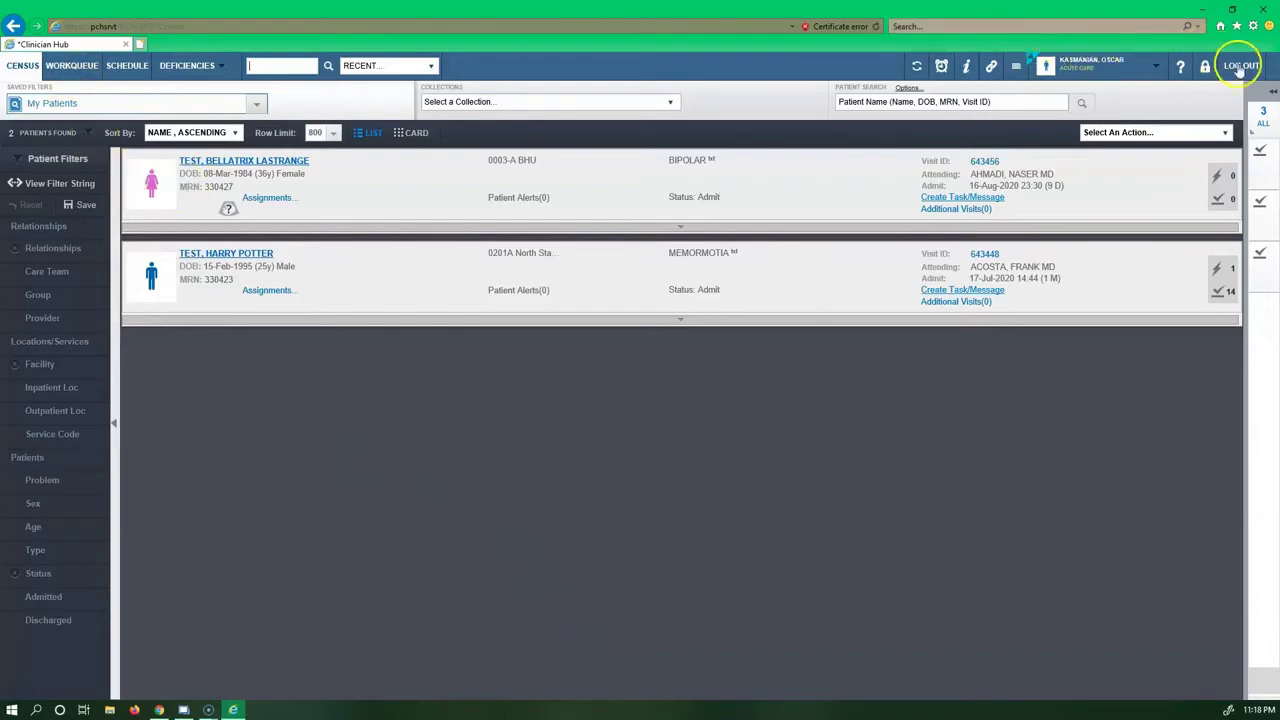
{"action": "left_click", "coordinate": [1268, 92]}
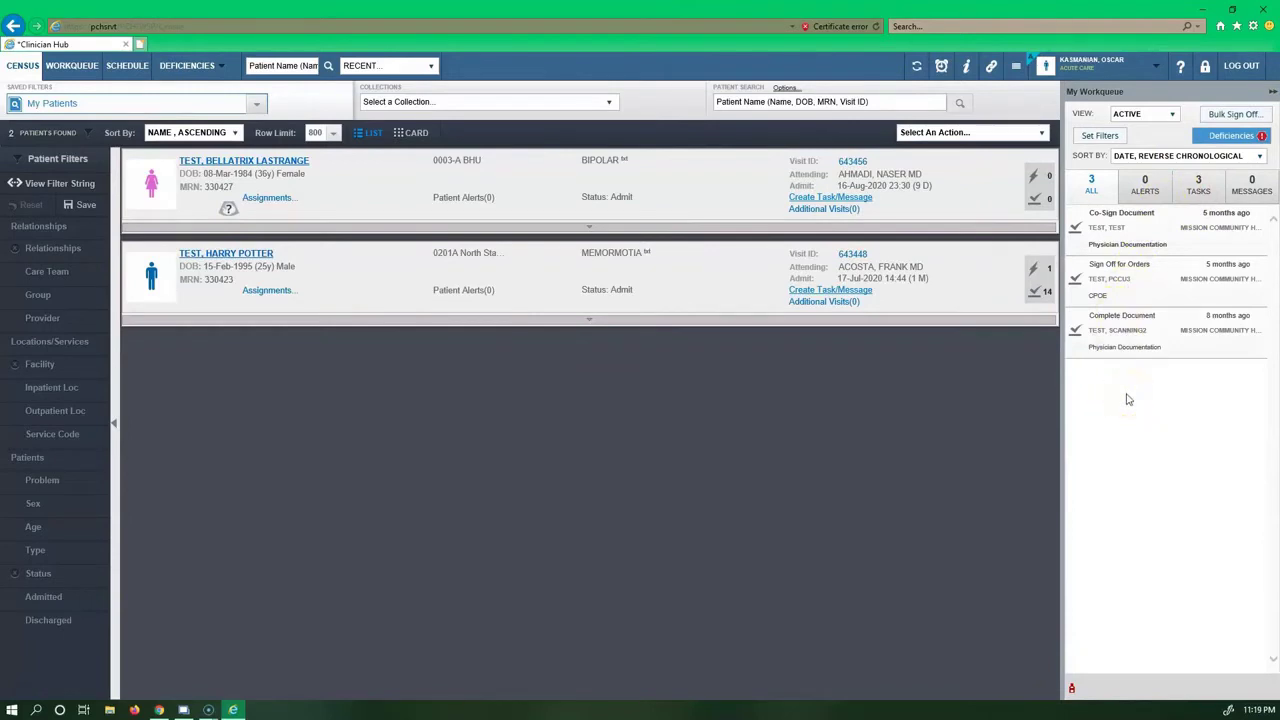
{"action": "left_click", "coordinate": [1211, 143]}
- Sign the first History and Physical signature deficiency with the PIN, mark it complete, and close OneContent
{"action": "mouse_move", "coordinate": [1224, 139]}
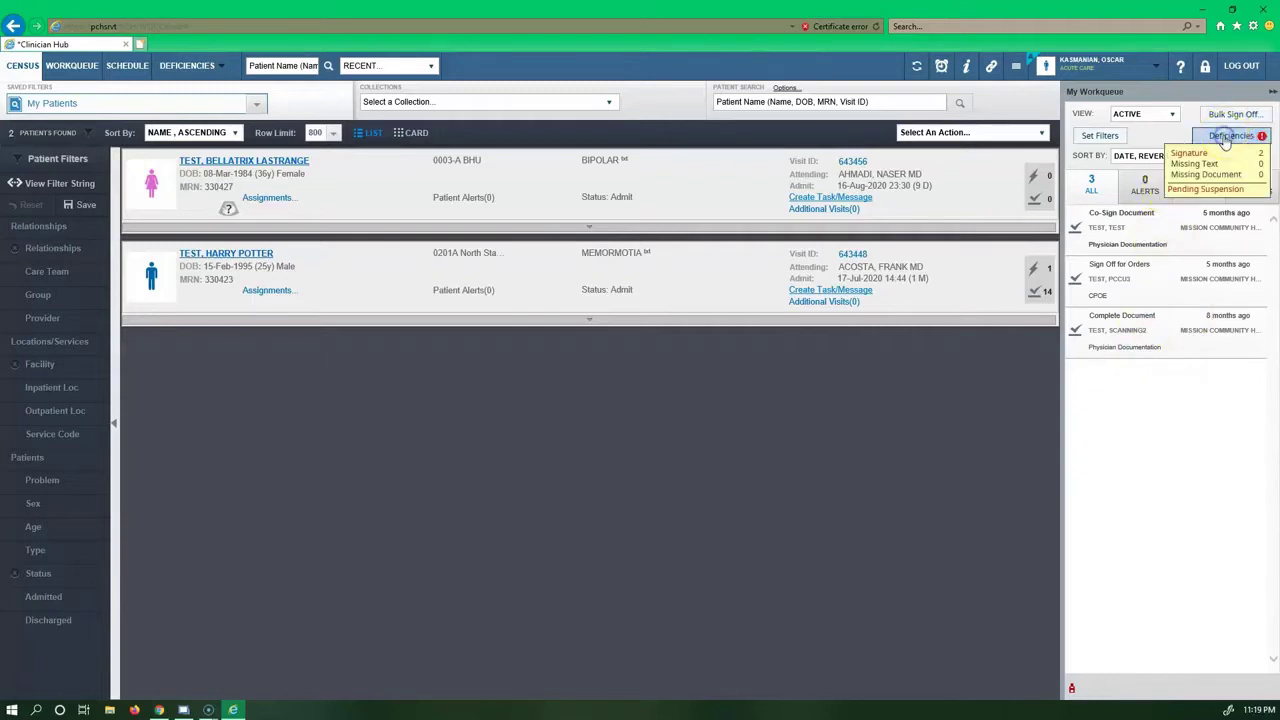
{"action": "left_click", "coordinate": [1224, 139]}
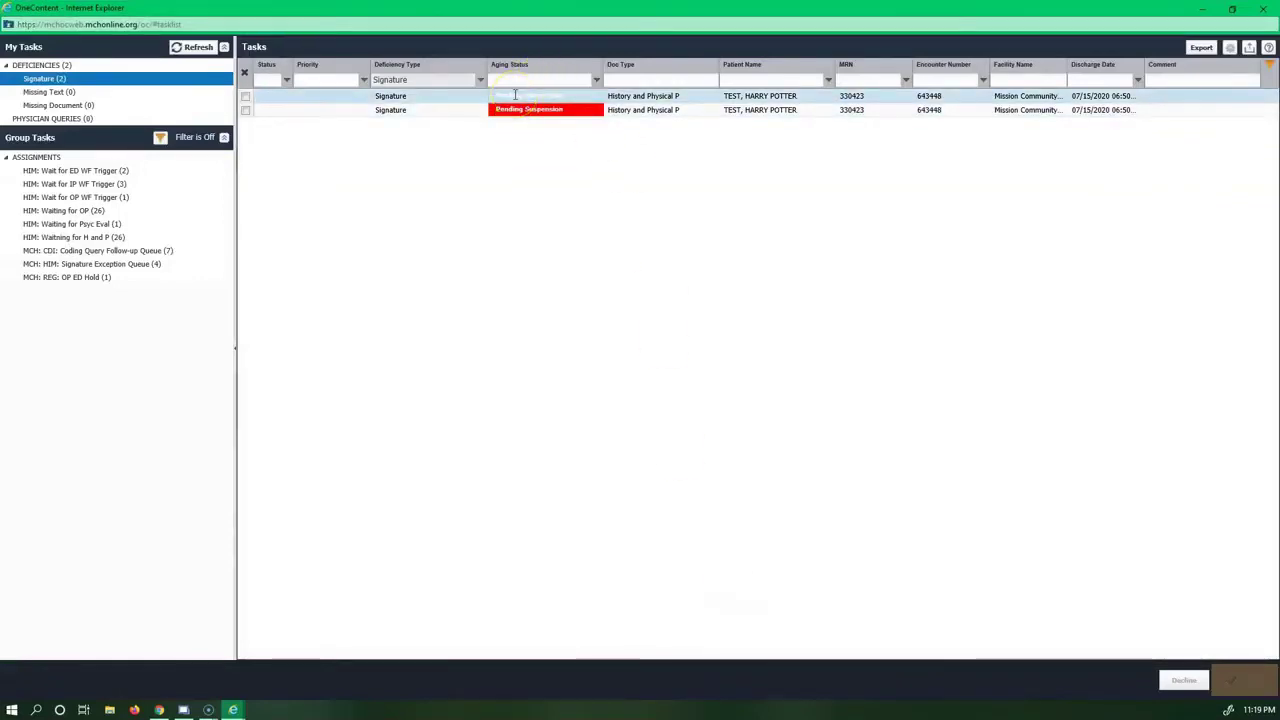
{"action": "left_click", "coordinate": [515, 95]}
{"action": "left_click", "coordinate": [1245, 678]}
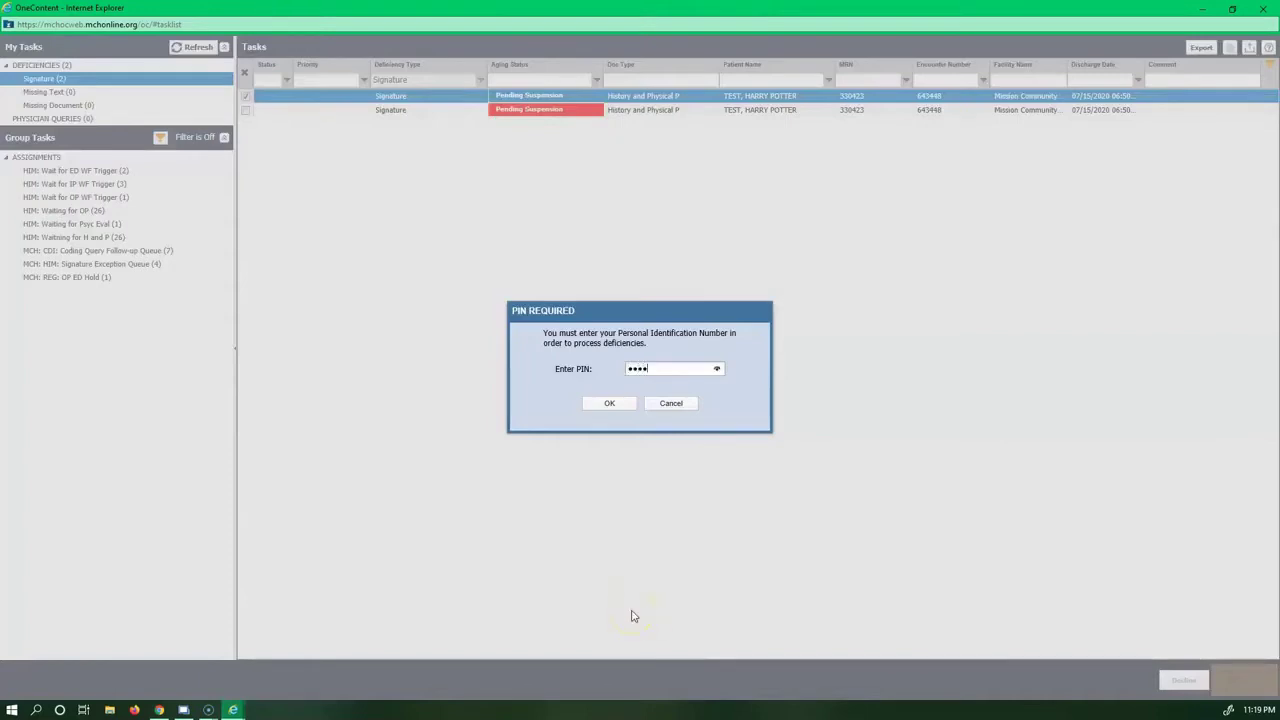
{"action": "left_click", "coordinate": [608, 401]}
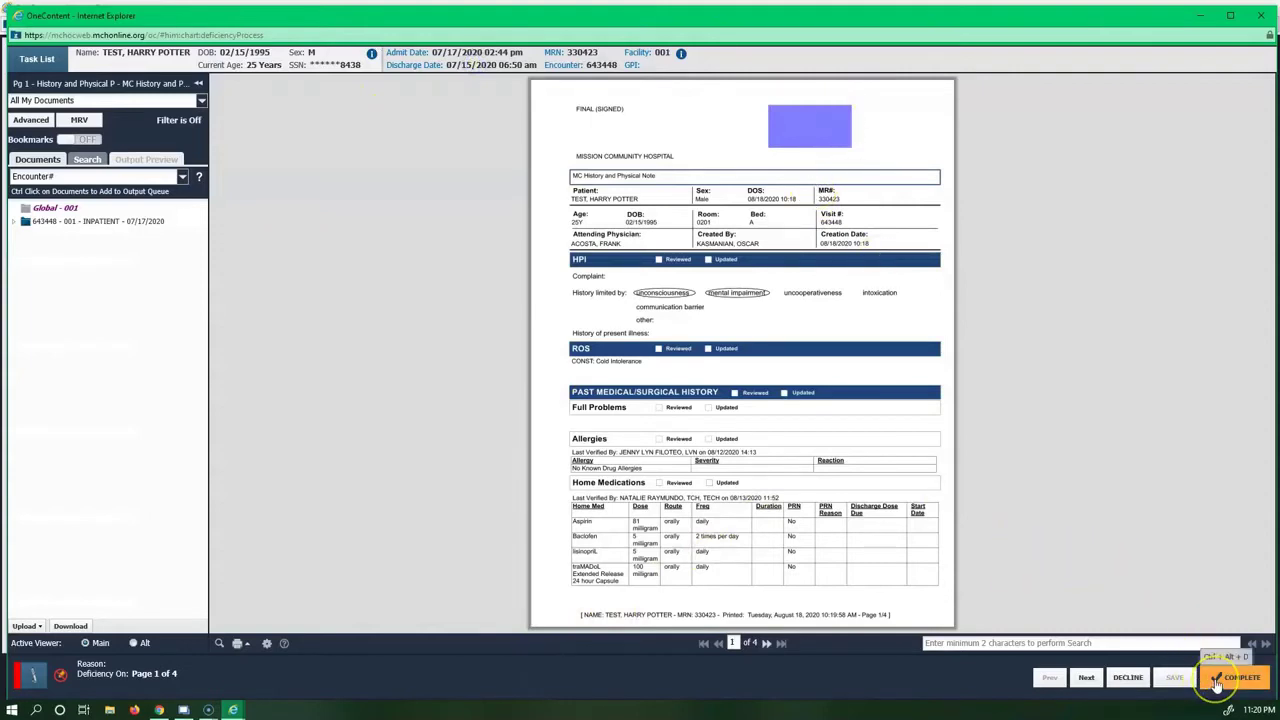
{"action": "left_click", "coordinate": [1216, 680]}
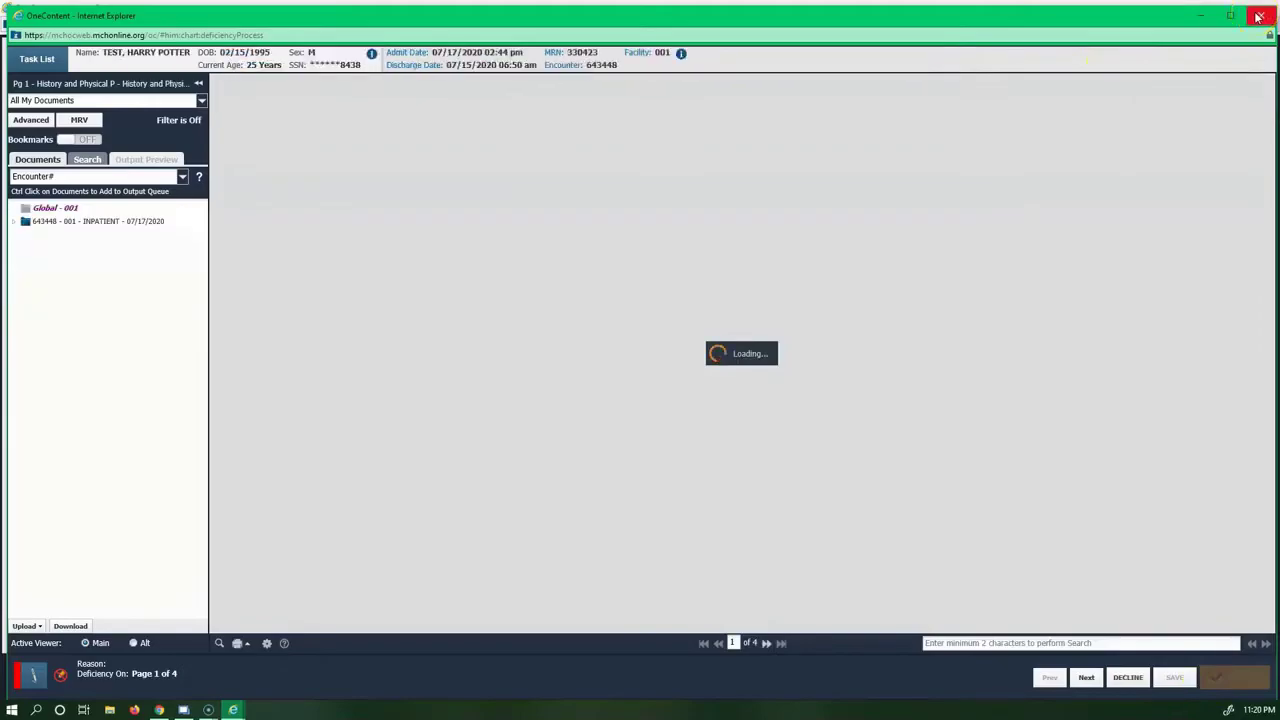
{"action": "left_click", "coordinate": [1258, 17]}
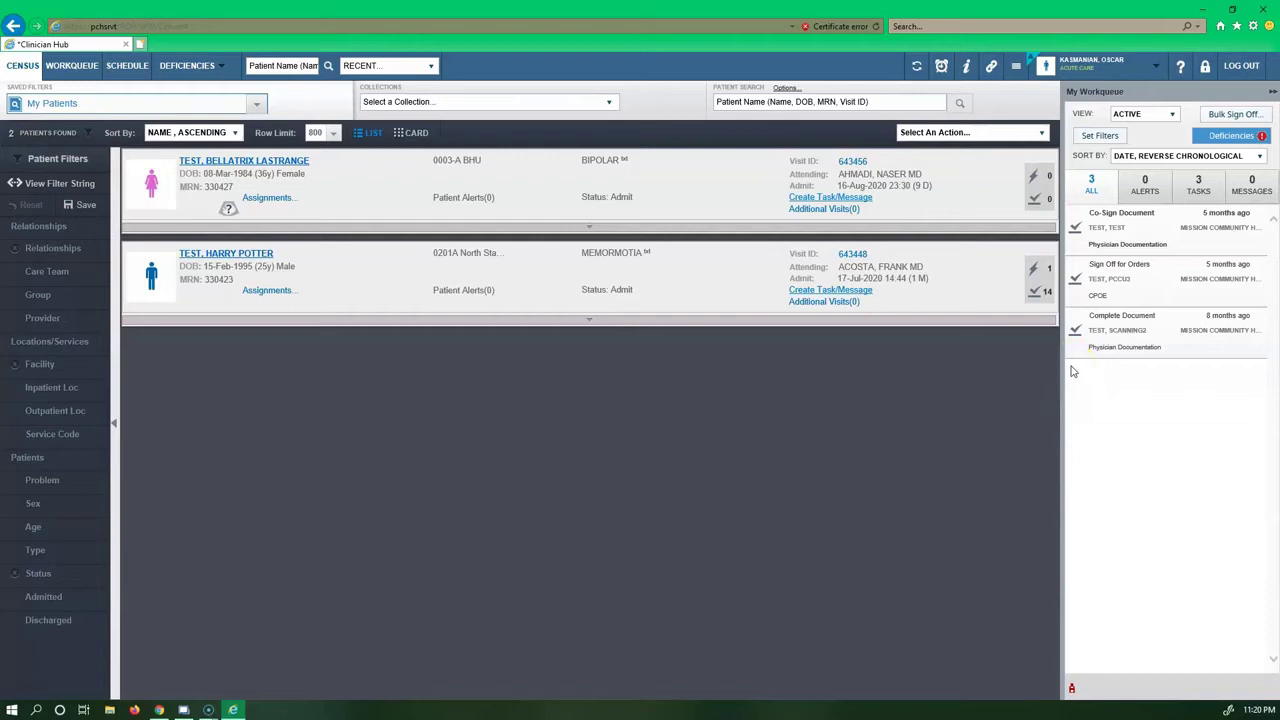
- Review the Co-Sign Document, Sign Off for Orders and Complete Document items and confirm one signature deficiency remains
{"action": "left_click", "coordinate": [1266, 89]}
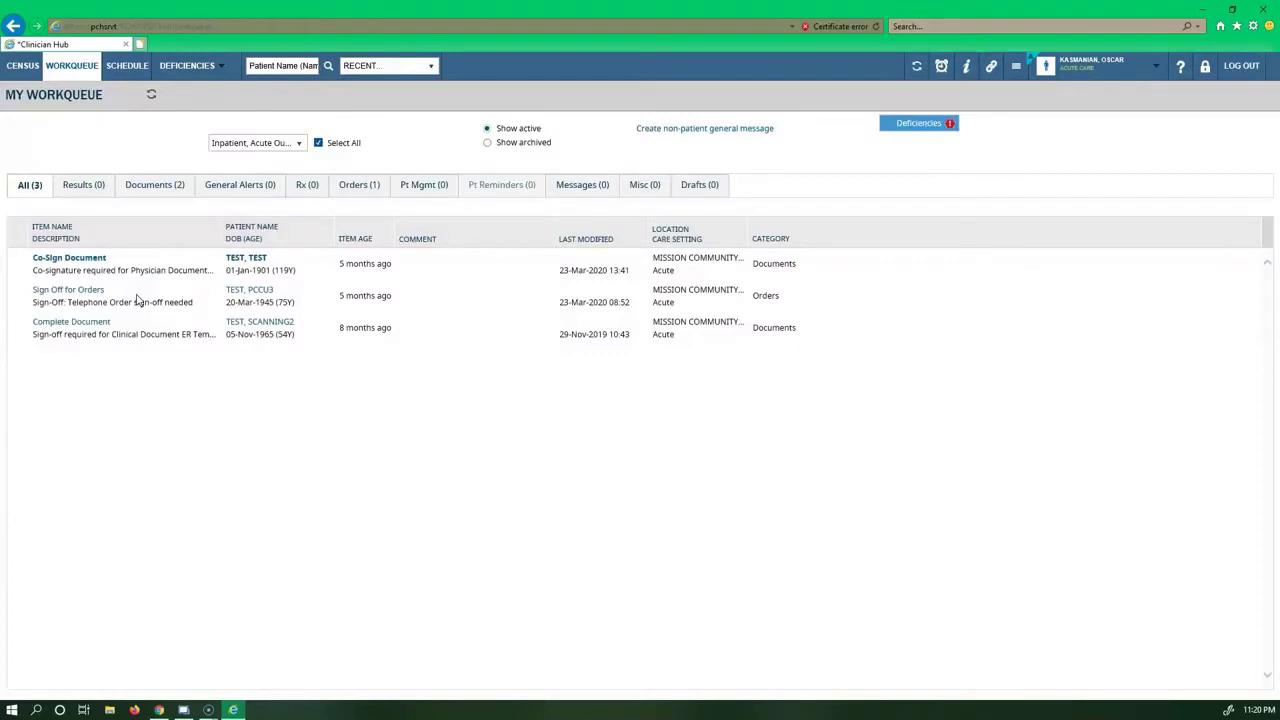
{"action": "left_click", "coordinate": [140, 292]}
{"action": "left_click", "coordinate": [155, 262]}
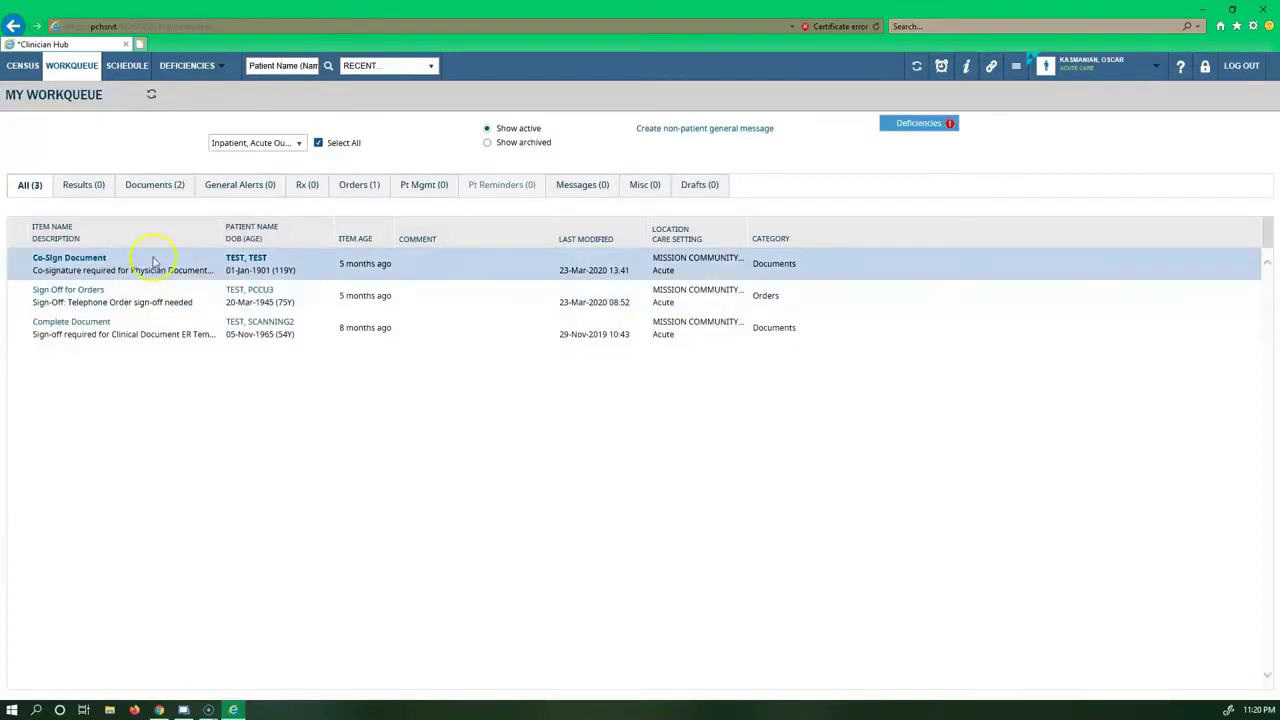
{"action": "left_click", "coordinate": [140, 292]}
{"action": "left_click", "coordinate": [140, 332]}
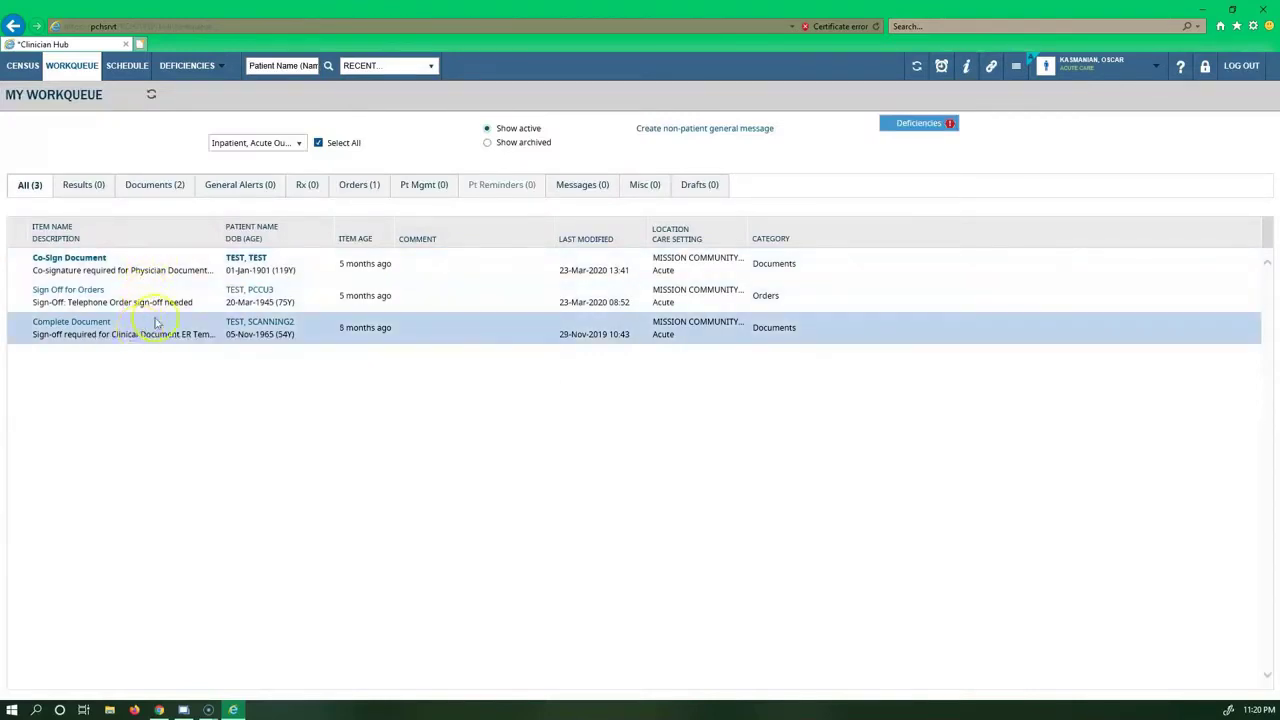
{"action": "left_click", "coordinate": [901, 128]}
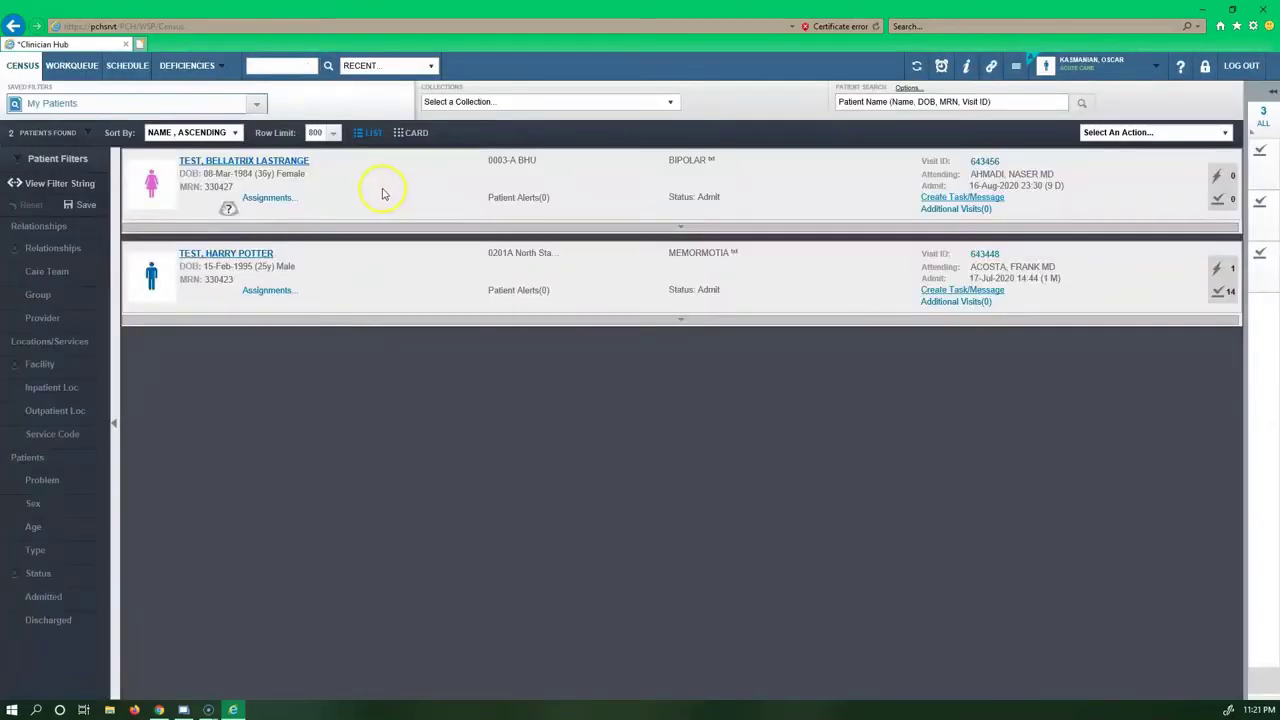
- Open the first patient's chart and save the personal note 'This is my personal note'
{"action": "left_click", "coordinate": [277, 160]}
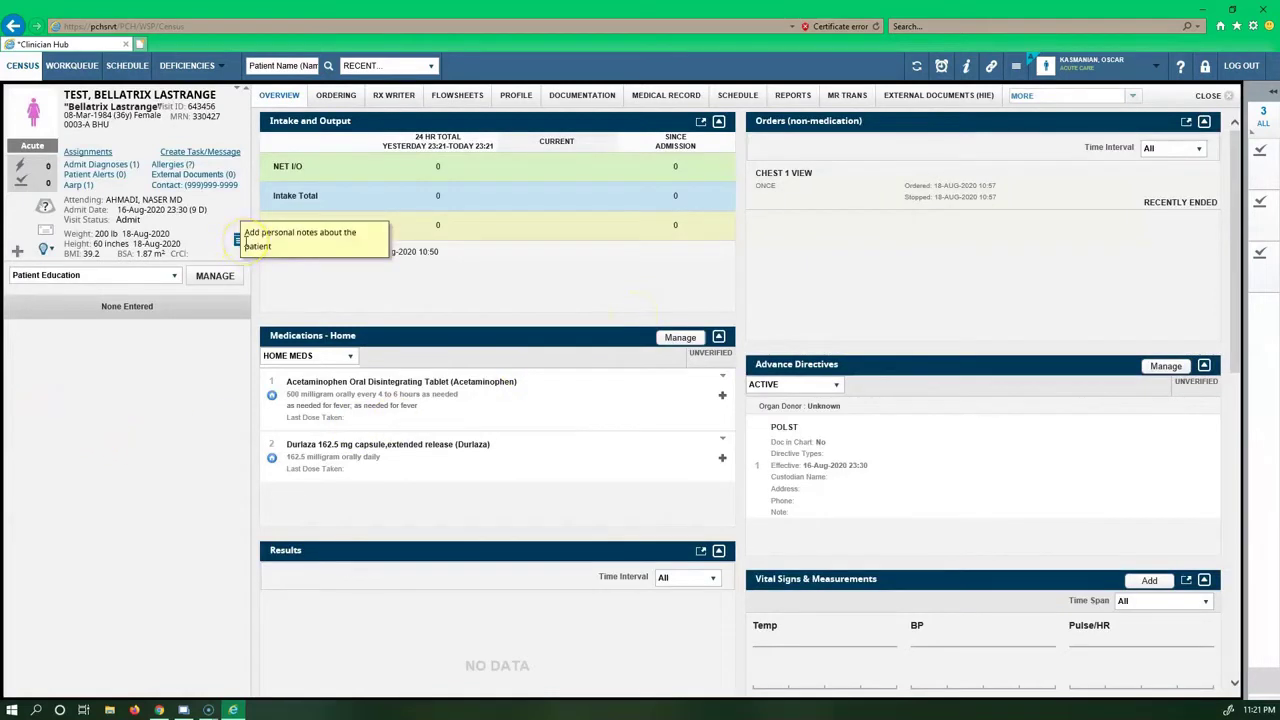
{"action": "left_click", "coordinate": [239, 240]}
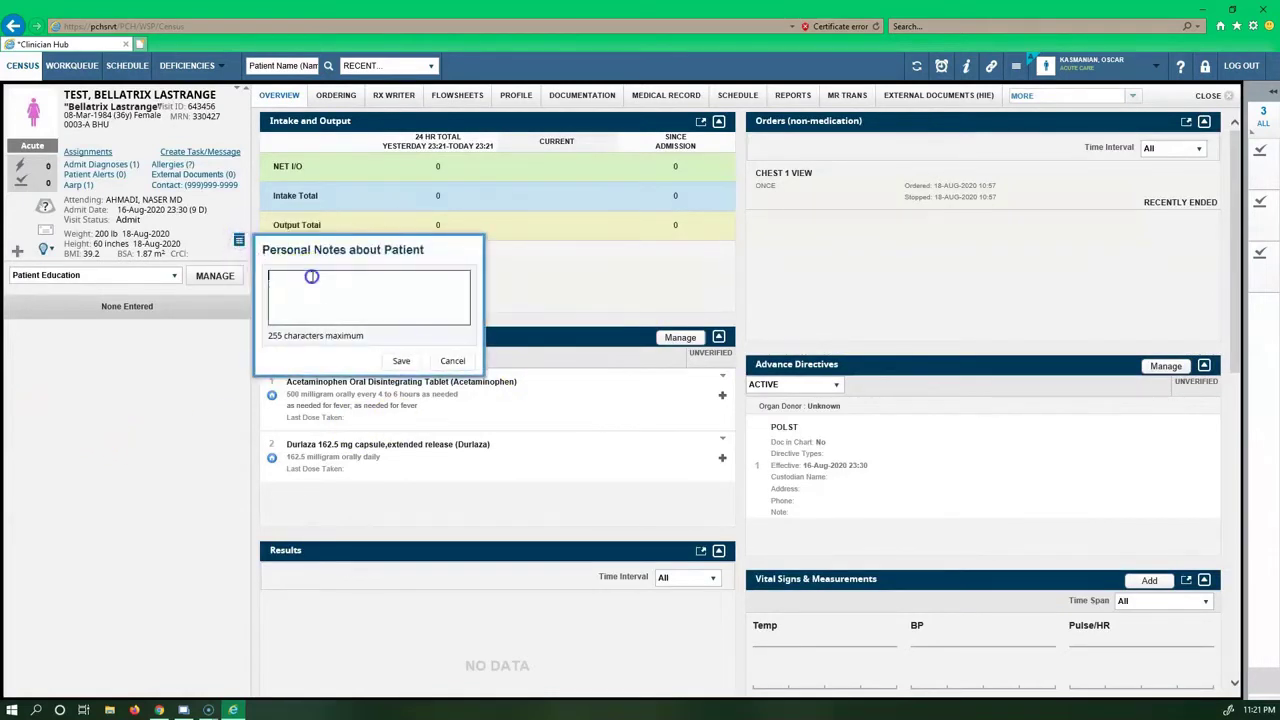
{"action": "type", "text": "This is my personal"}
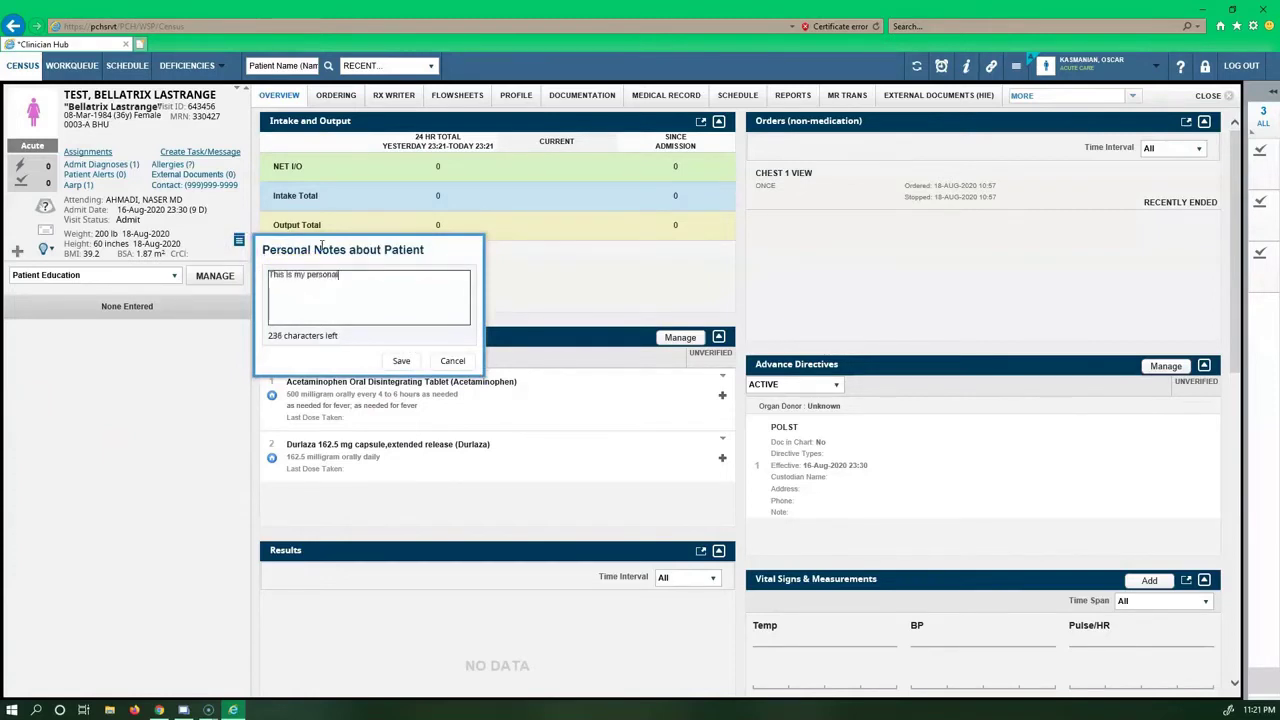
{"action": "type", "text": " note"}
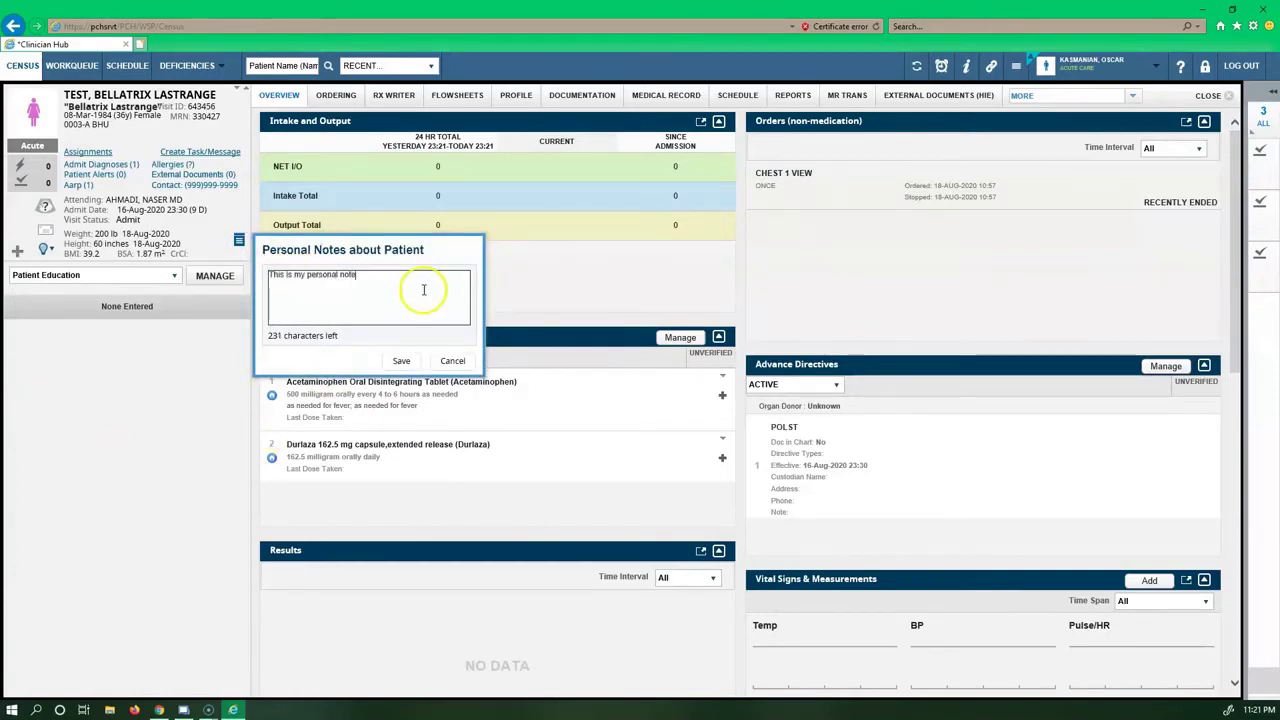
{"action": "left_click", "coordinate": [390, 364]}
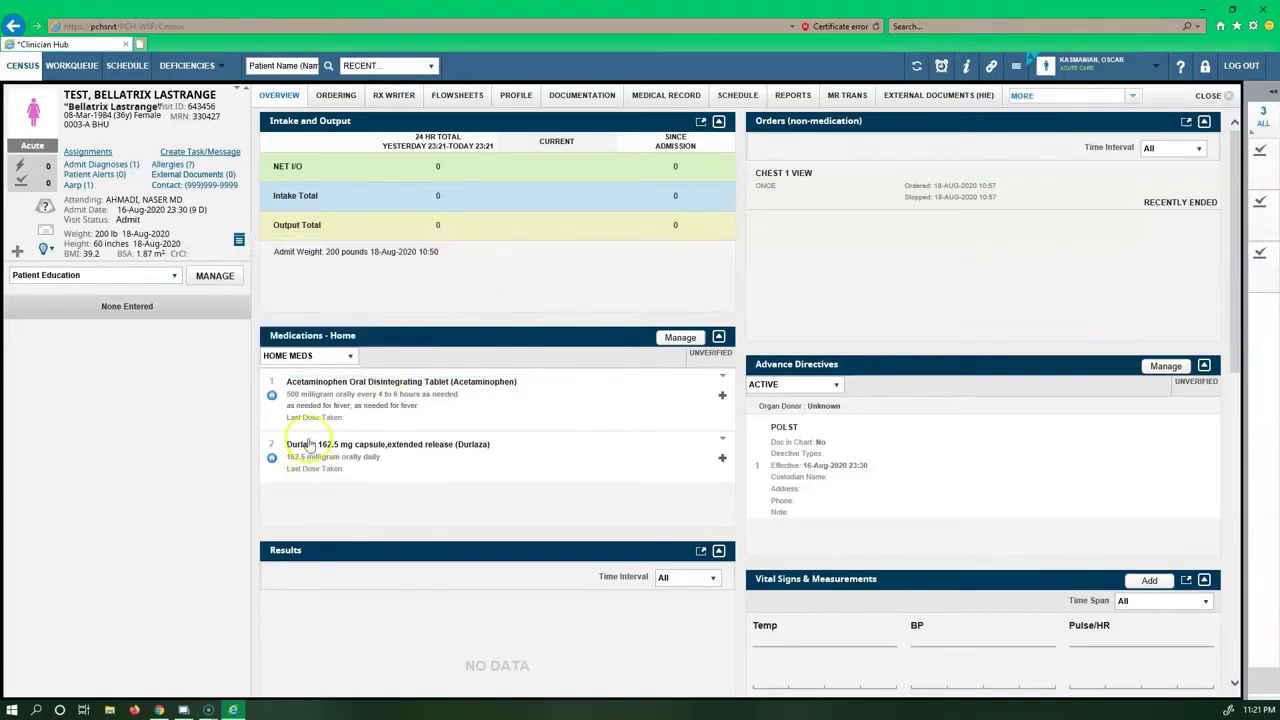
{"action": "mouse_move", "coordinate": [239, 241]}
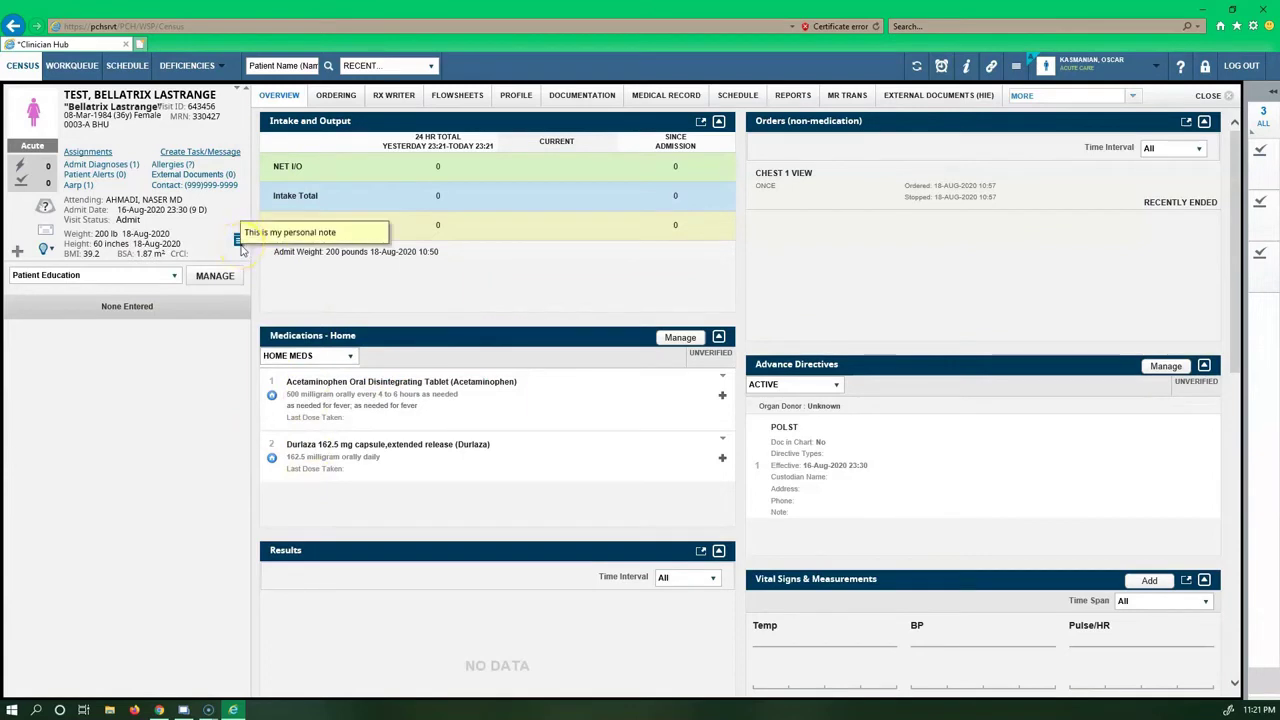
- Create a new general message for the patient and choose its recipient
{"action": "left_click", "coordinate": [200, 151]}
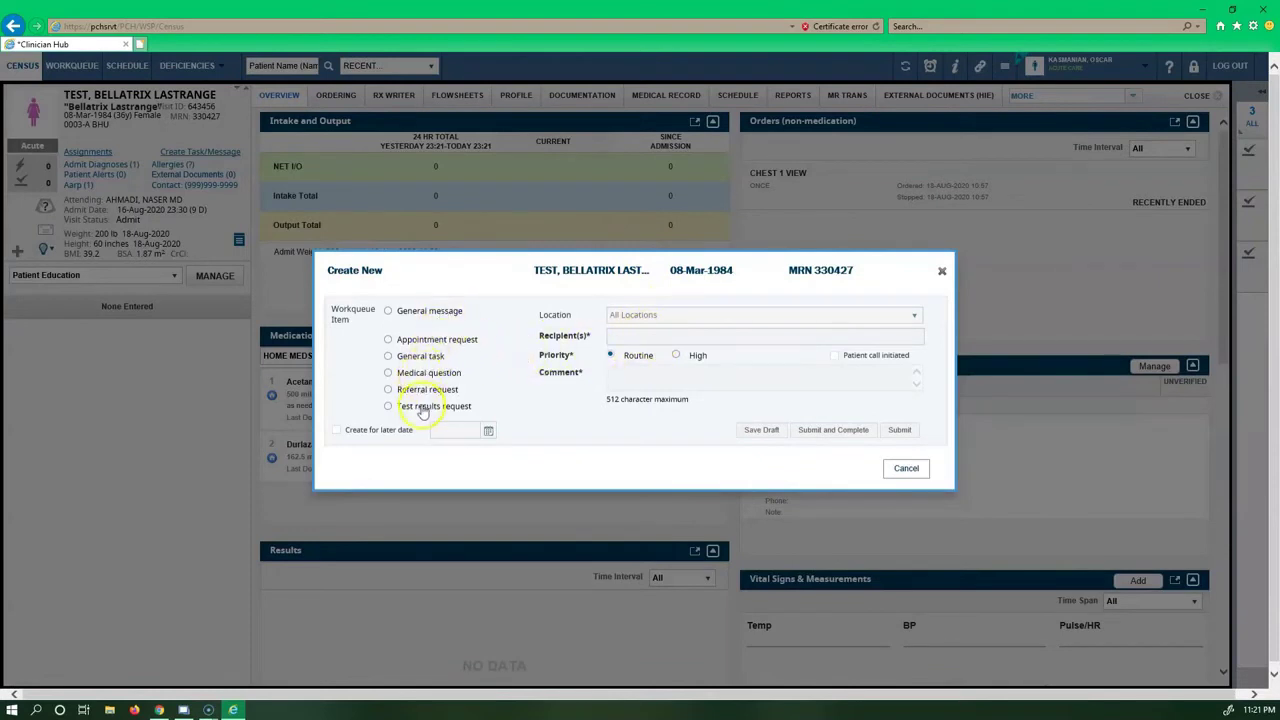
{"action": "left_click", "coordinate": [440, 312]}
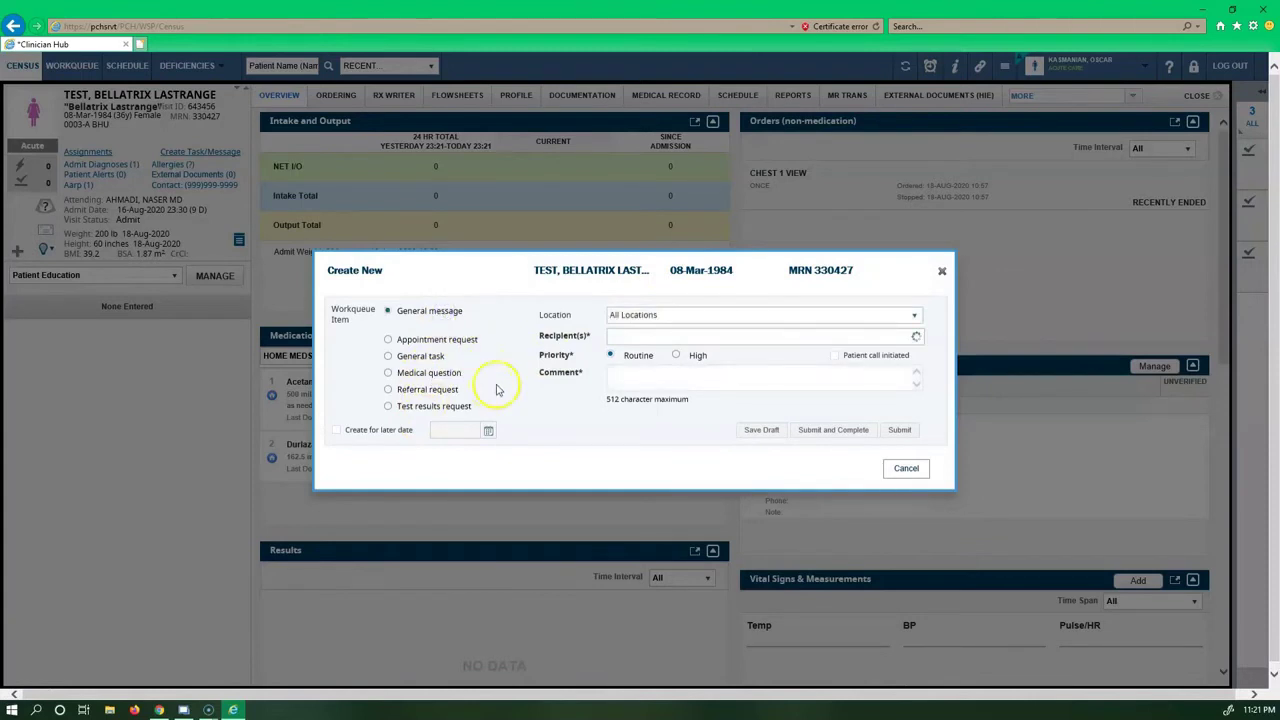
{"action": "left_click", "coordinate": [703, 336]}
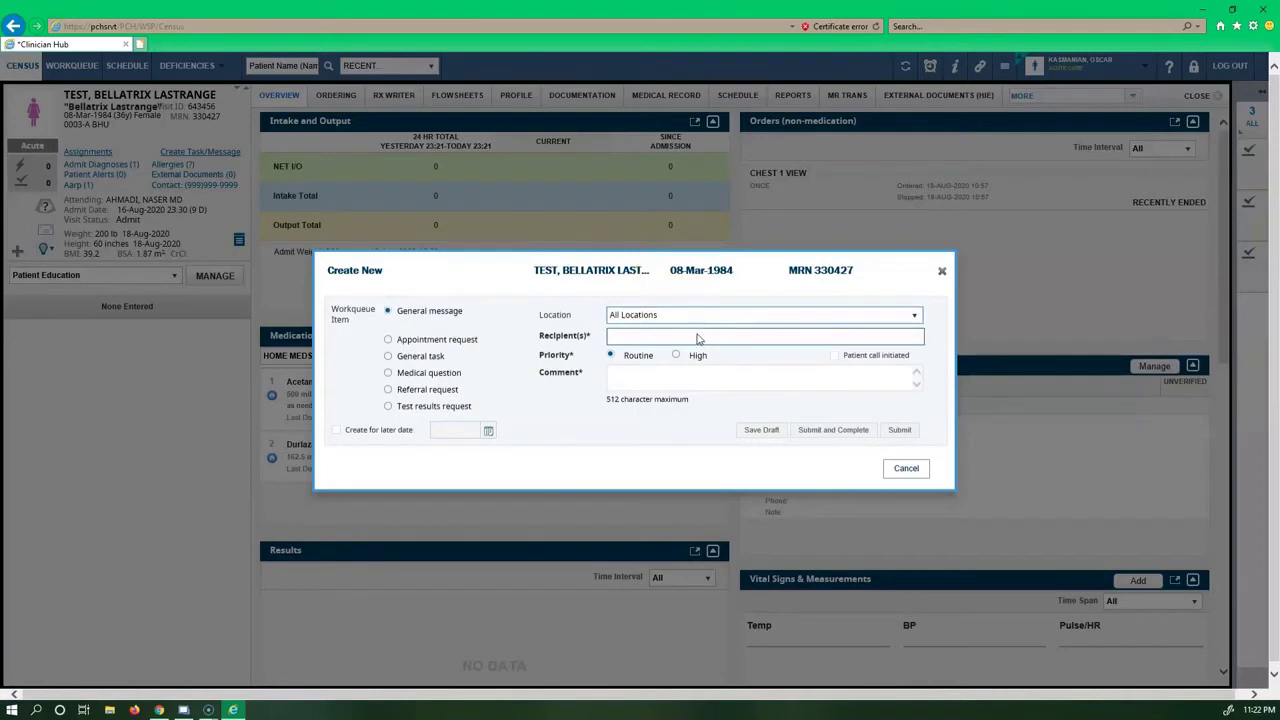
{"action": "left_click", "coordinate": [735, 356]}
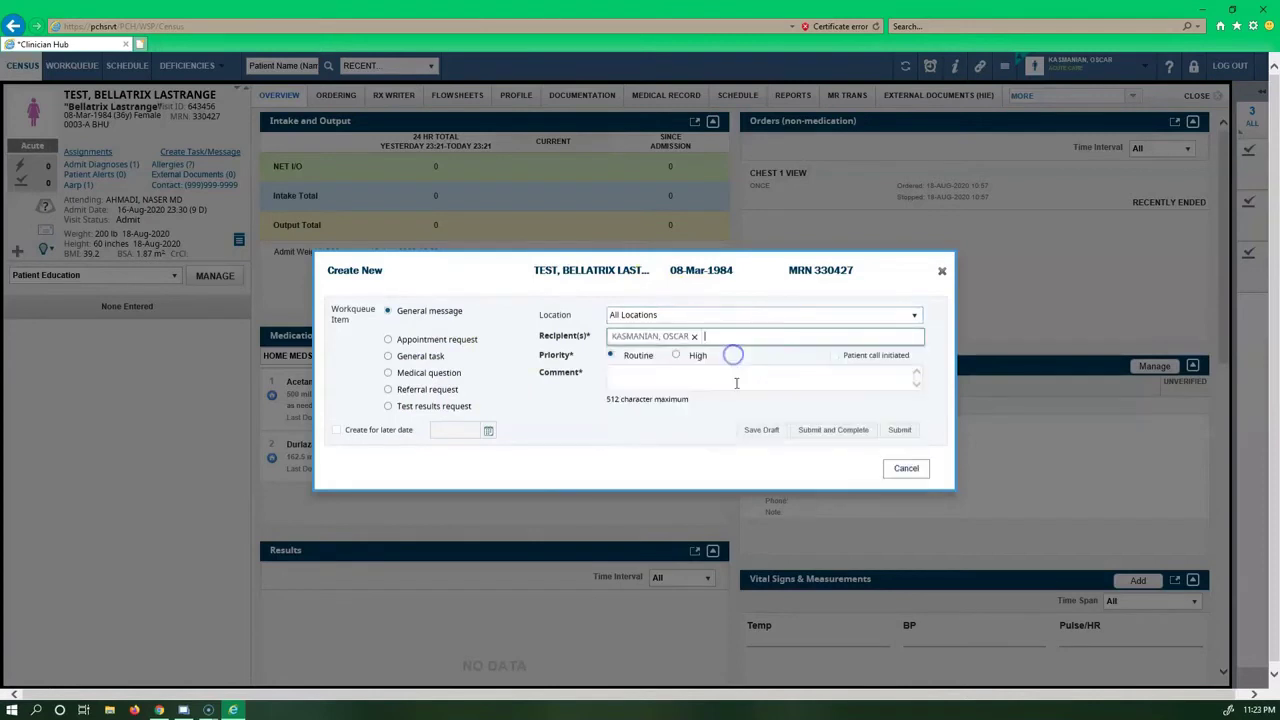
- Set High priority, add the comment 'This is a test message', and submit it as complete
{"action": "left_click", "coordinate": [728, 384]}
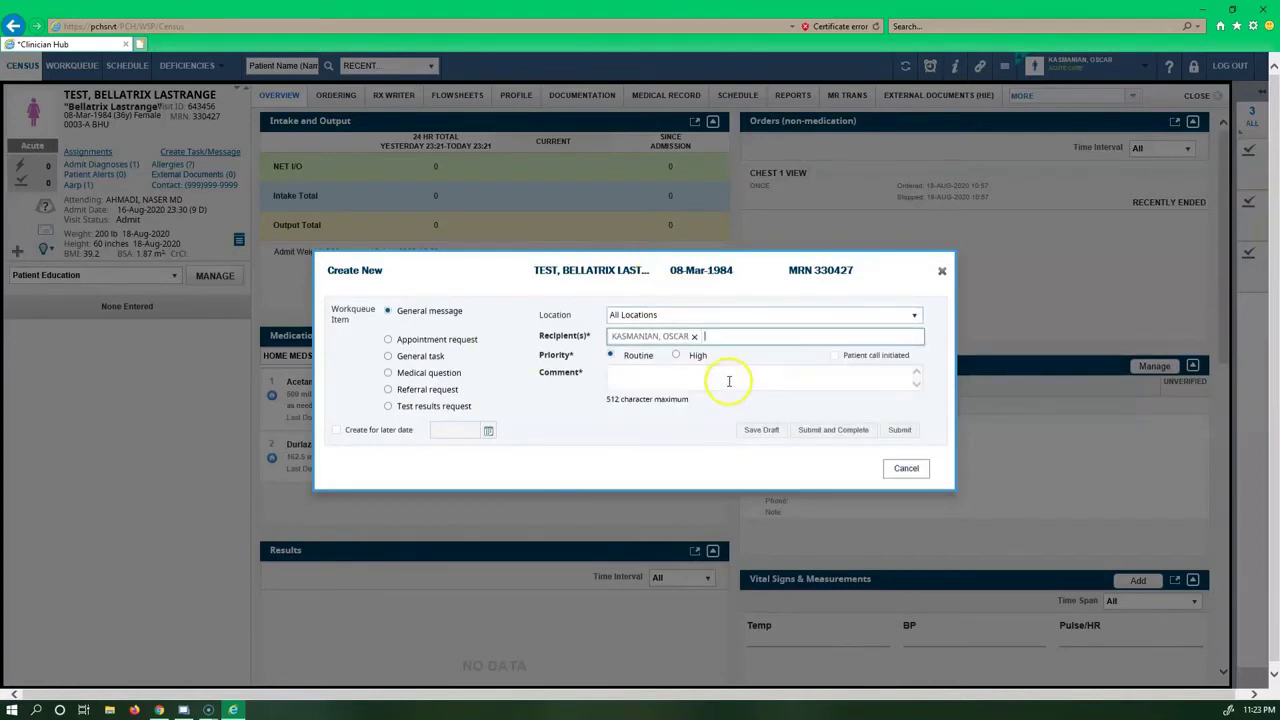
{"action": "left_click", "coordinate": [684, 357]}
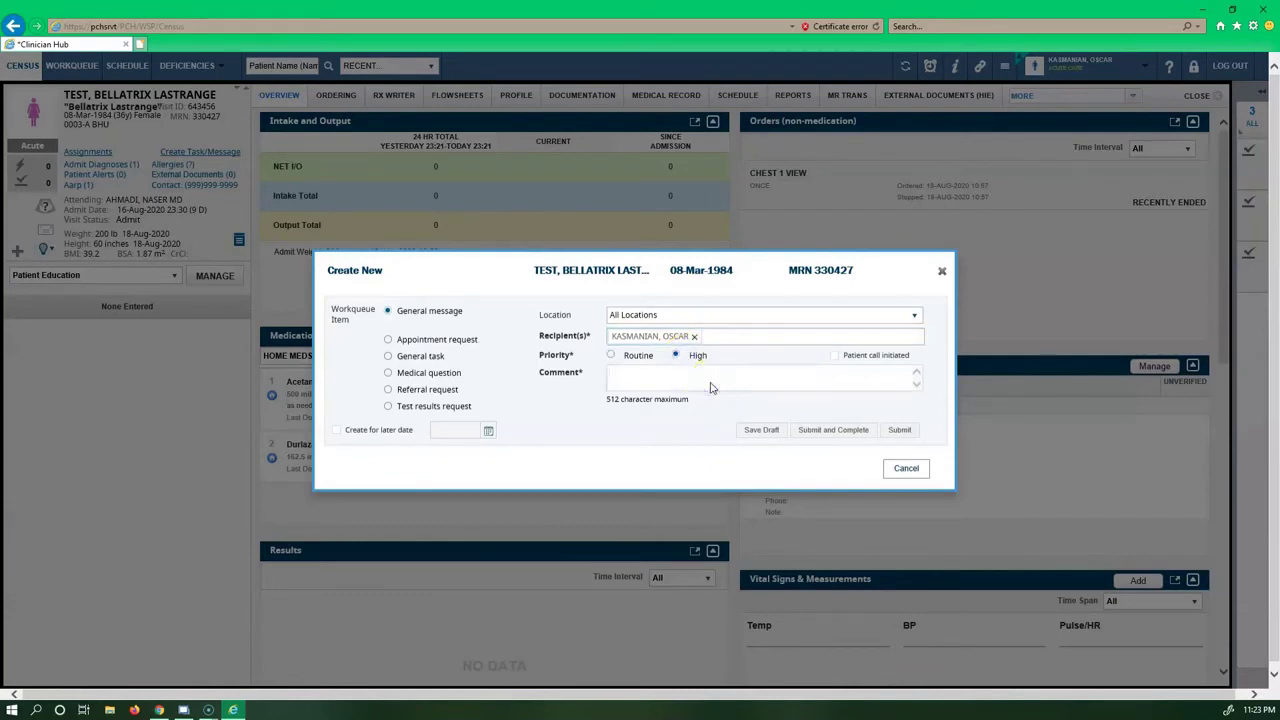
{"action": "type", "text": "This is a test message"}
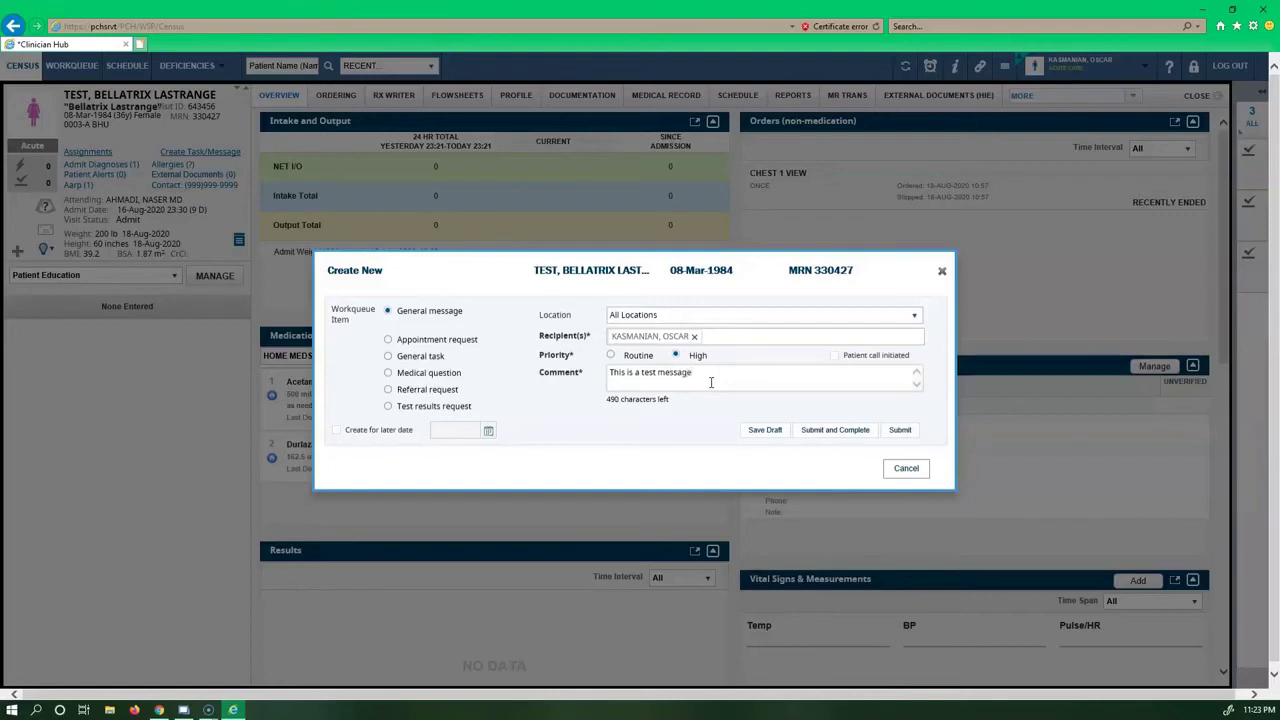
{"action": "left_click", "coordinate": [855, 433]}
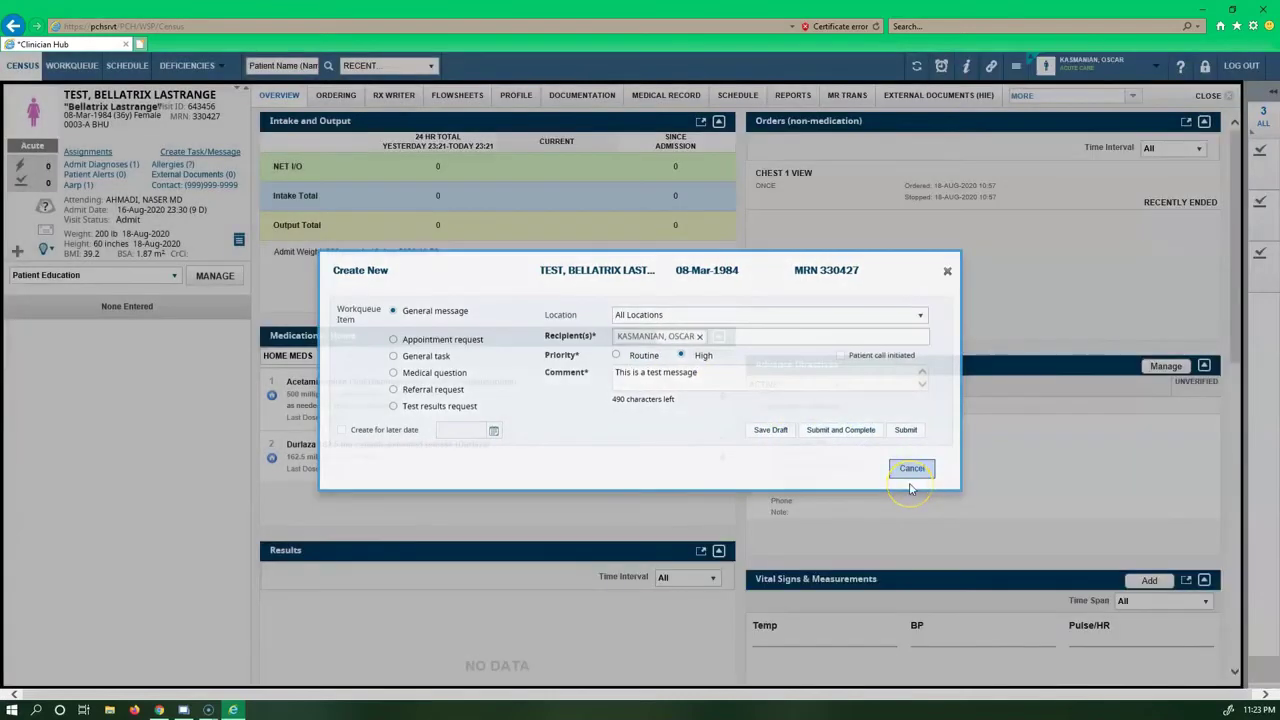
- Filter the workqueue to alerts and open the Critical New Result's COVID RESPIRATORY PANEL results
{"action": "left_click", "coordinate": [909, 468]}
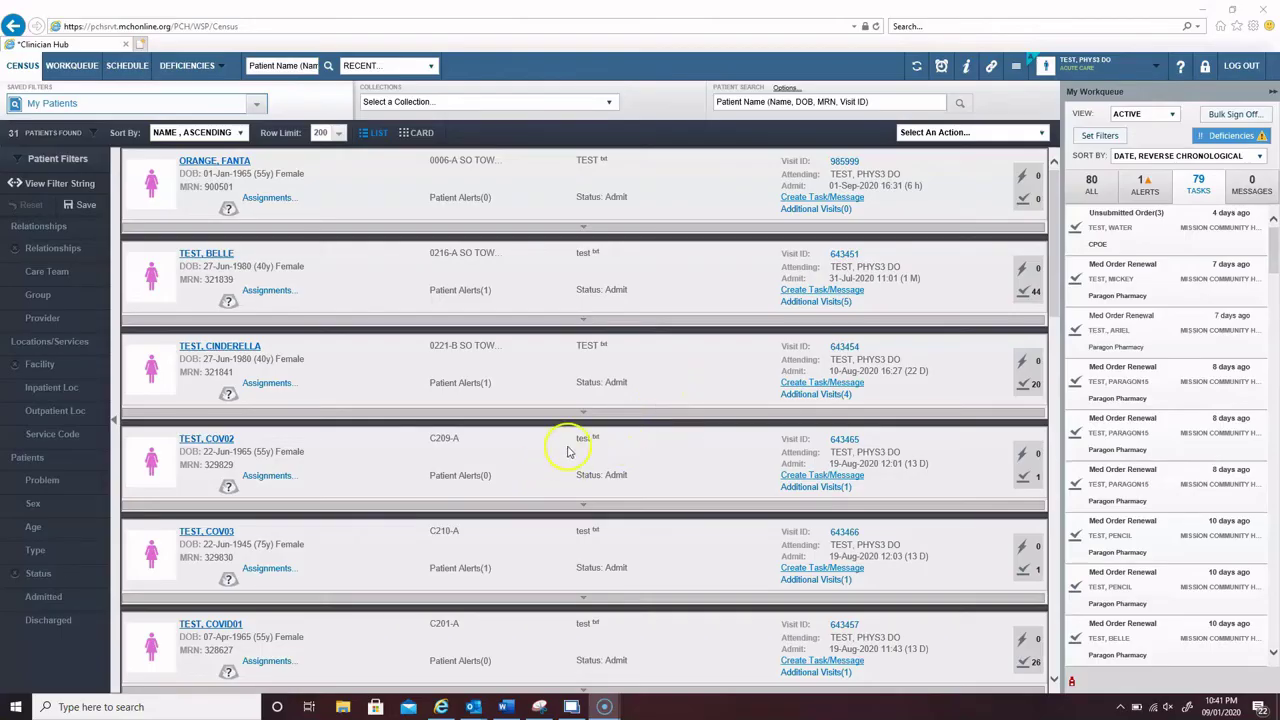
{"action": "left_click", "coordinate": [1088, 183]}
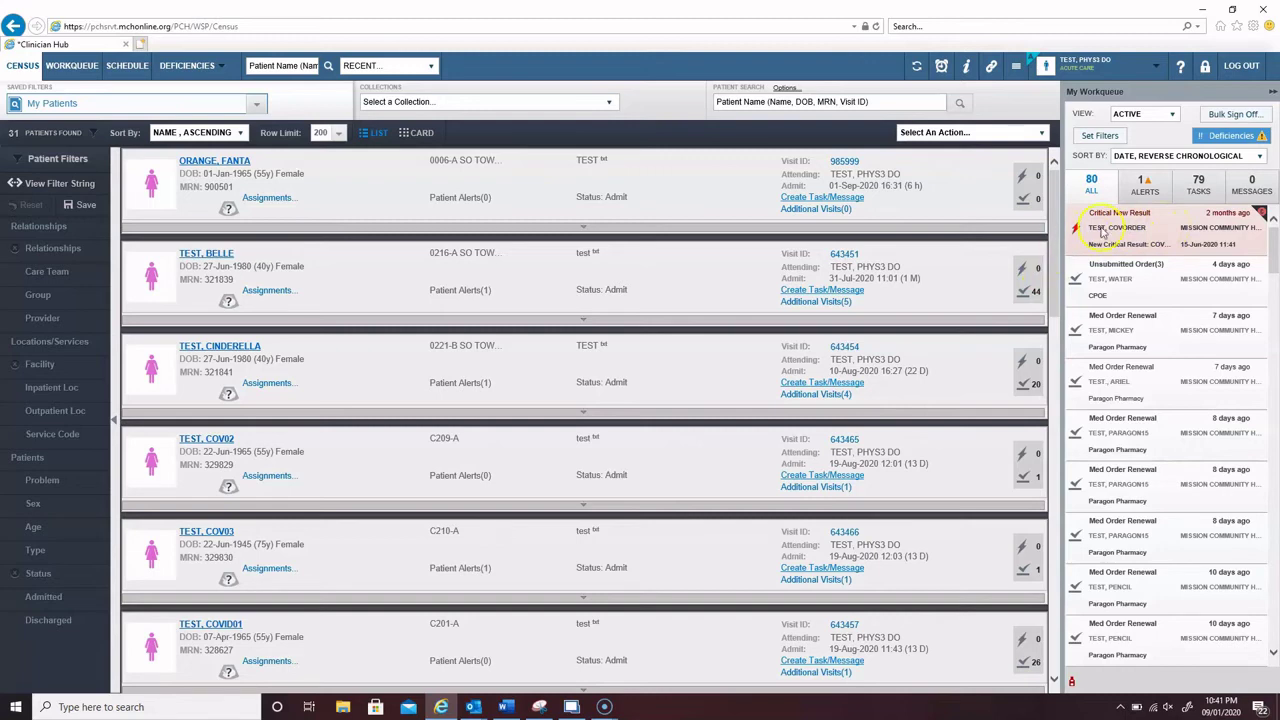
{"action": "left_click", "coordinate": [1150, 186]}
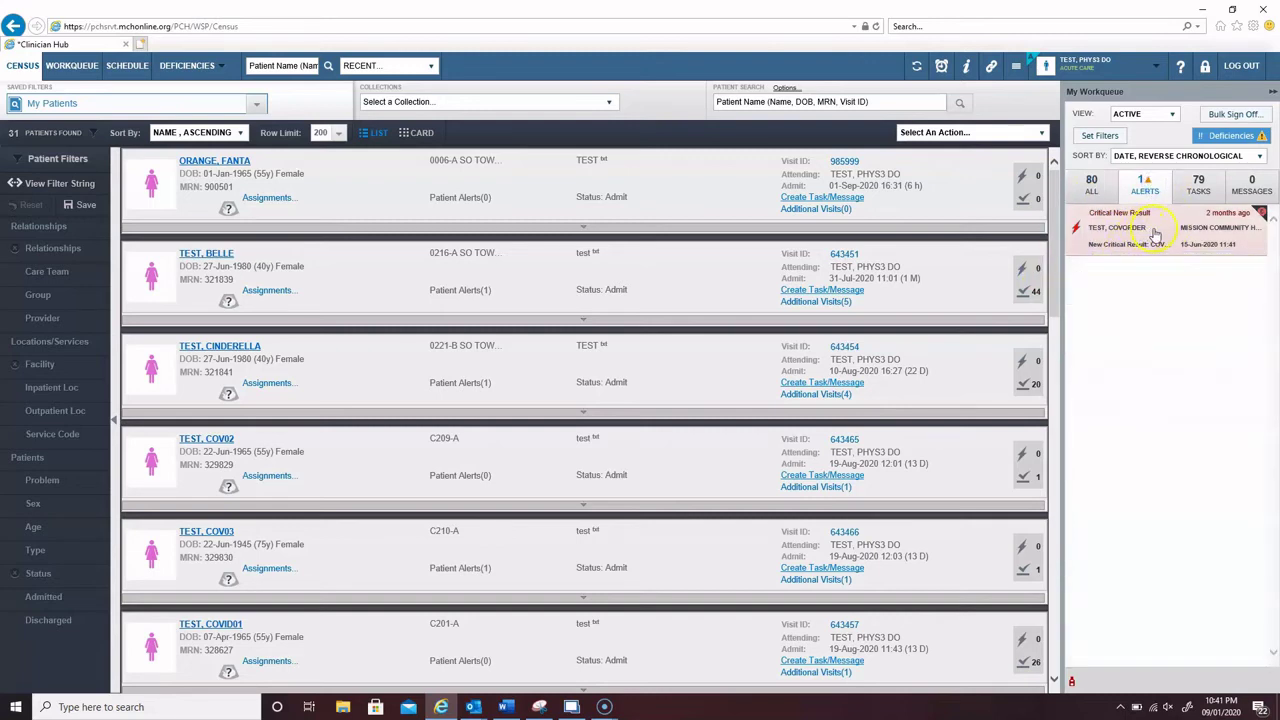
{"action": "left_click", "coordinate": [1155, 233]}
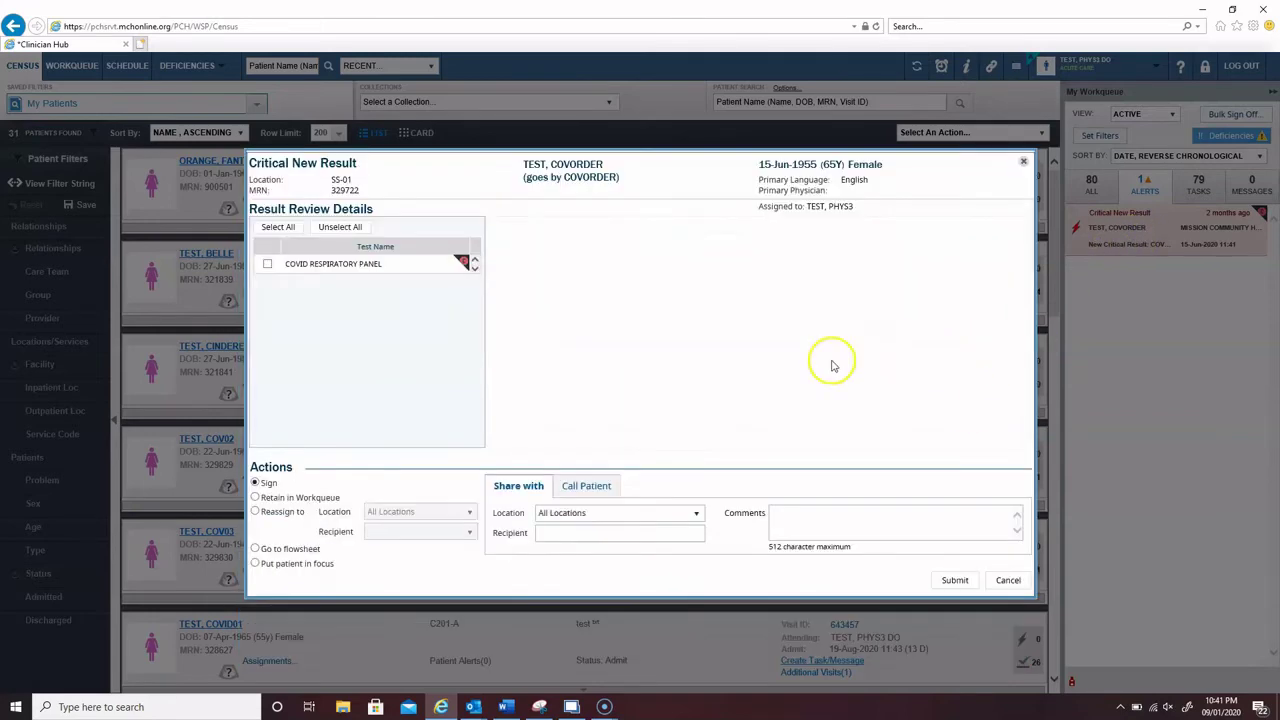
{"action": "left_click", "coordinate": [410, 263]}
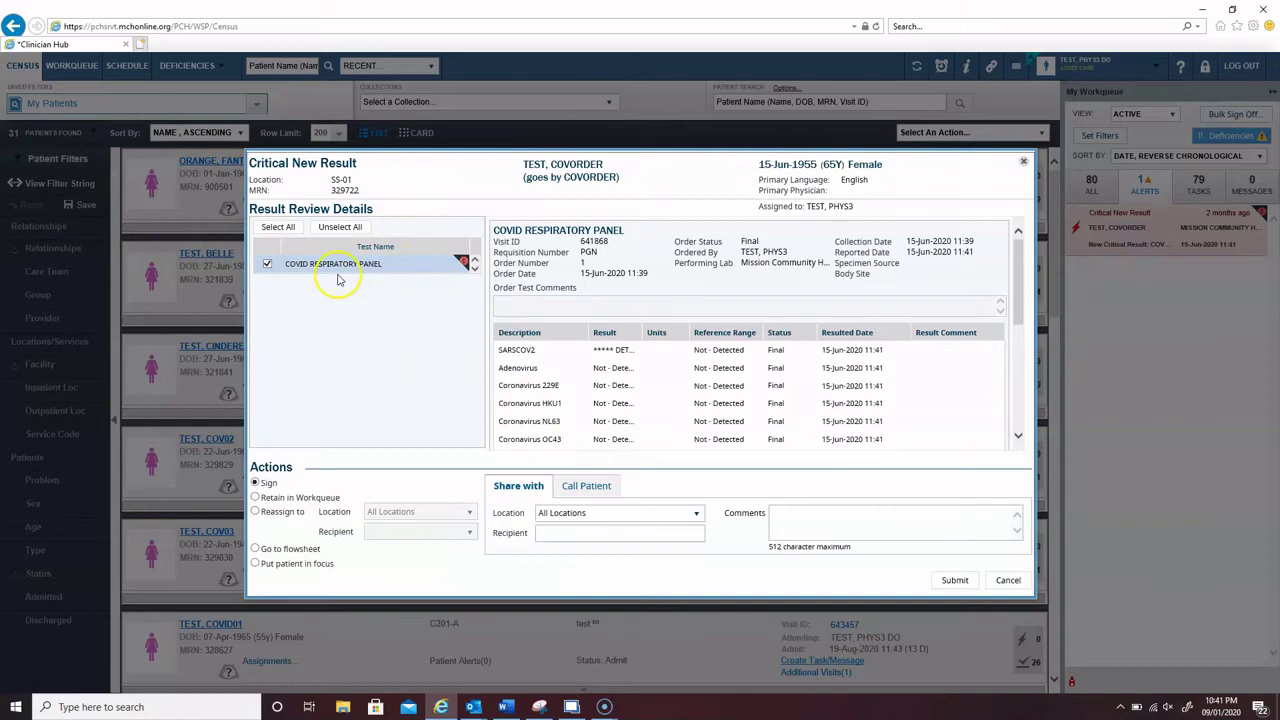
{"action": "left_click", "coordinate": [577, 327]}
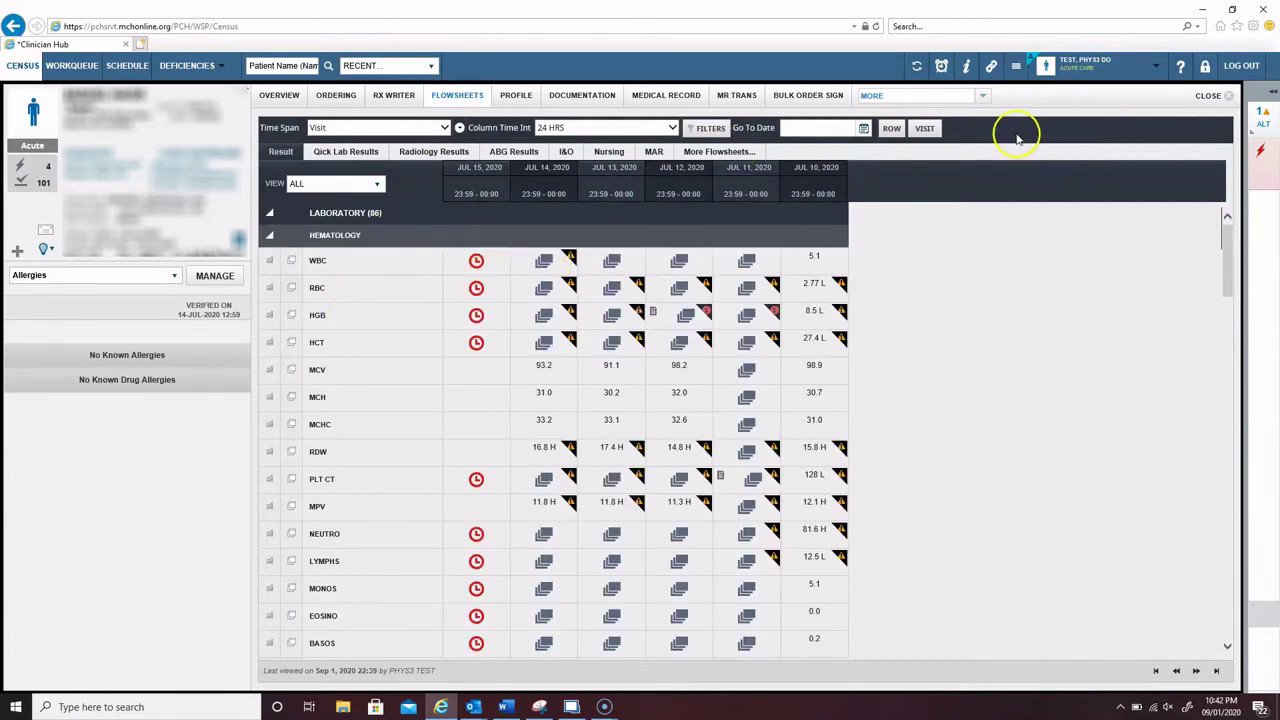
- Switch the lab flowsheet to 8 HRS columns and pan through earlier and recent dates
{"action": "left_click", "coordinate": [672, 128]}
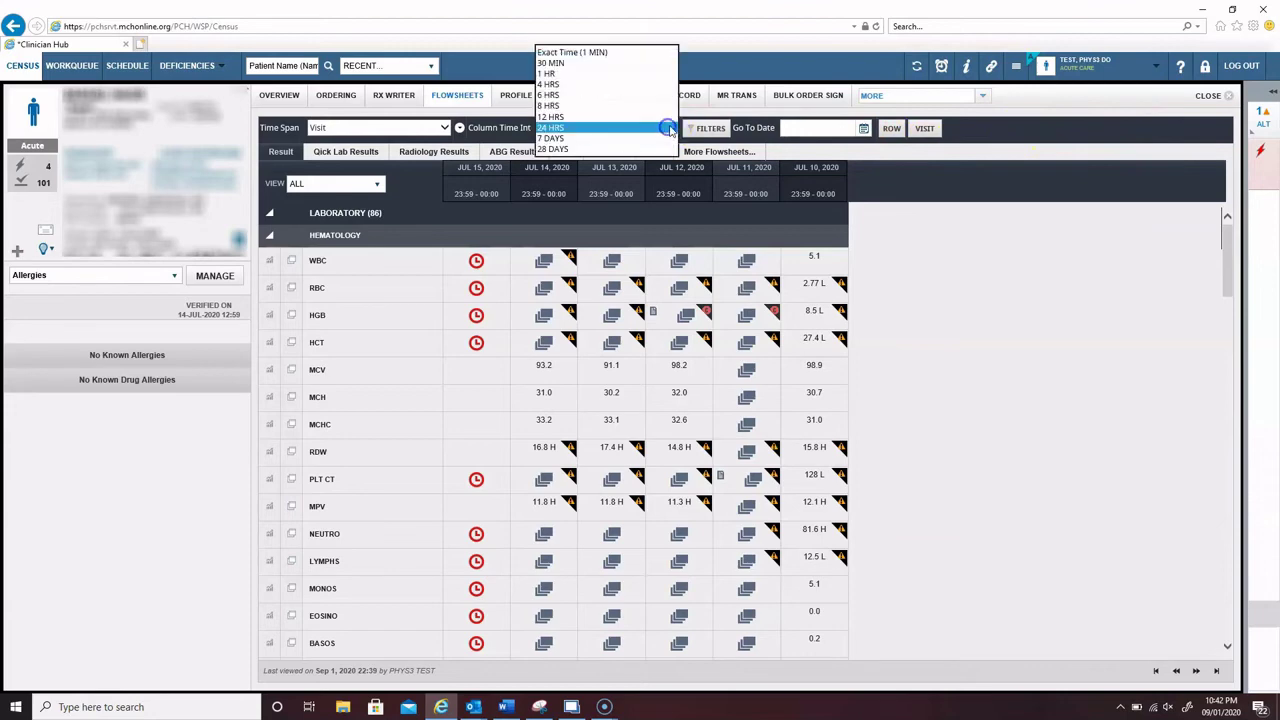
{"action": "left_click", "coordinate": [610, 105]}
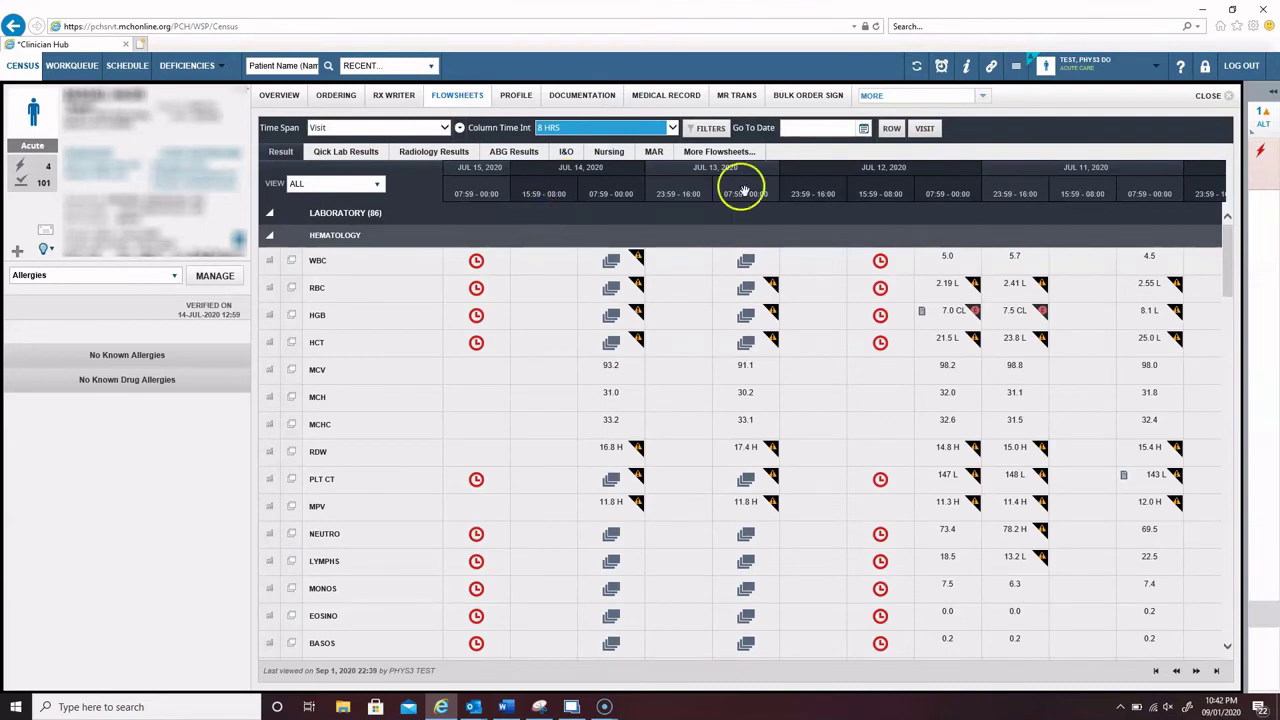
{"action": "left_click_drag", "start_coordinate": [963, 190], "coordinate": [771, 237]}
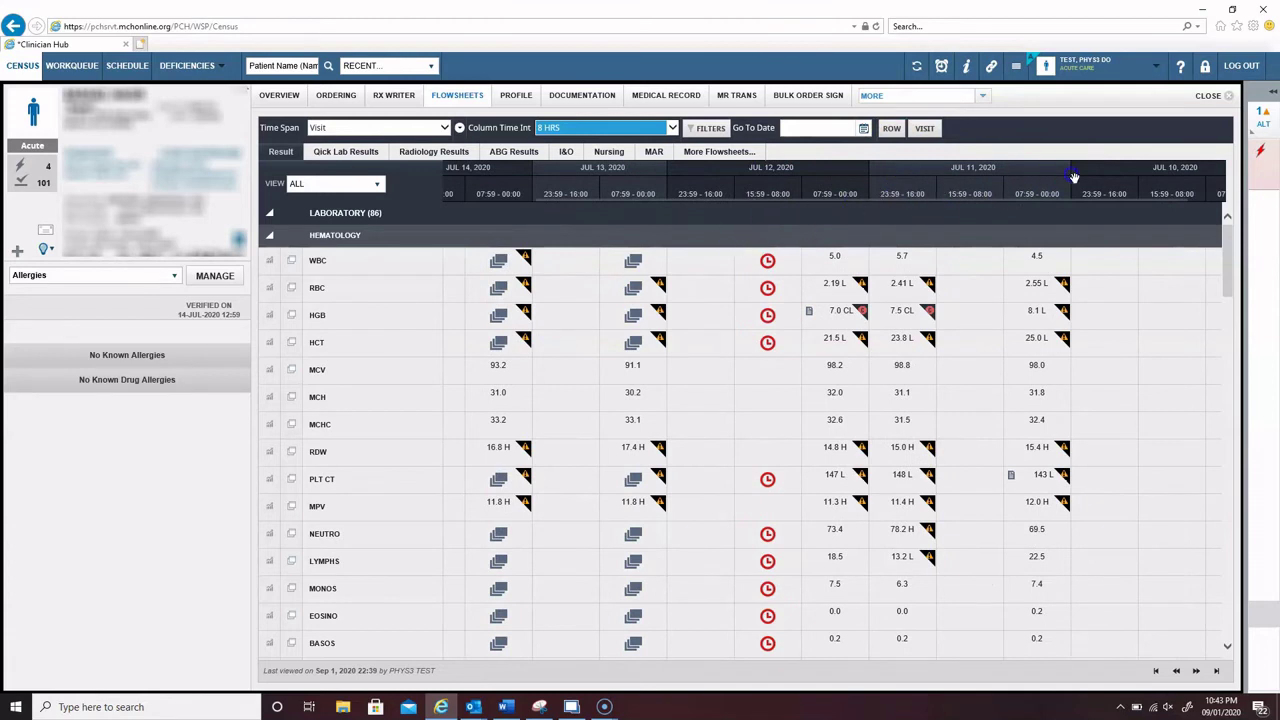
{"action": "mouse_move", "coordinate": [1073, 178]}
{"action": "left_mouse_down"}
{"action": "mouse_move", "coordinate": [1161, 182]}
{"action": "mouse_move", "coordinate": [1037, 171]}
{"action": "mouse_move", "coordinate": [841, 261]}
{"action": "left_mouse_up"}
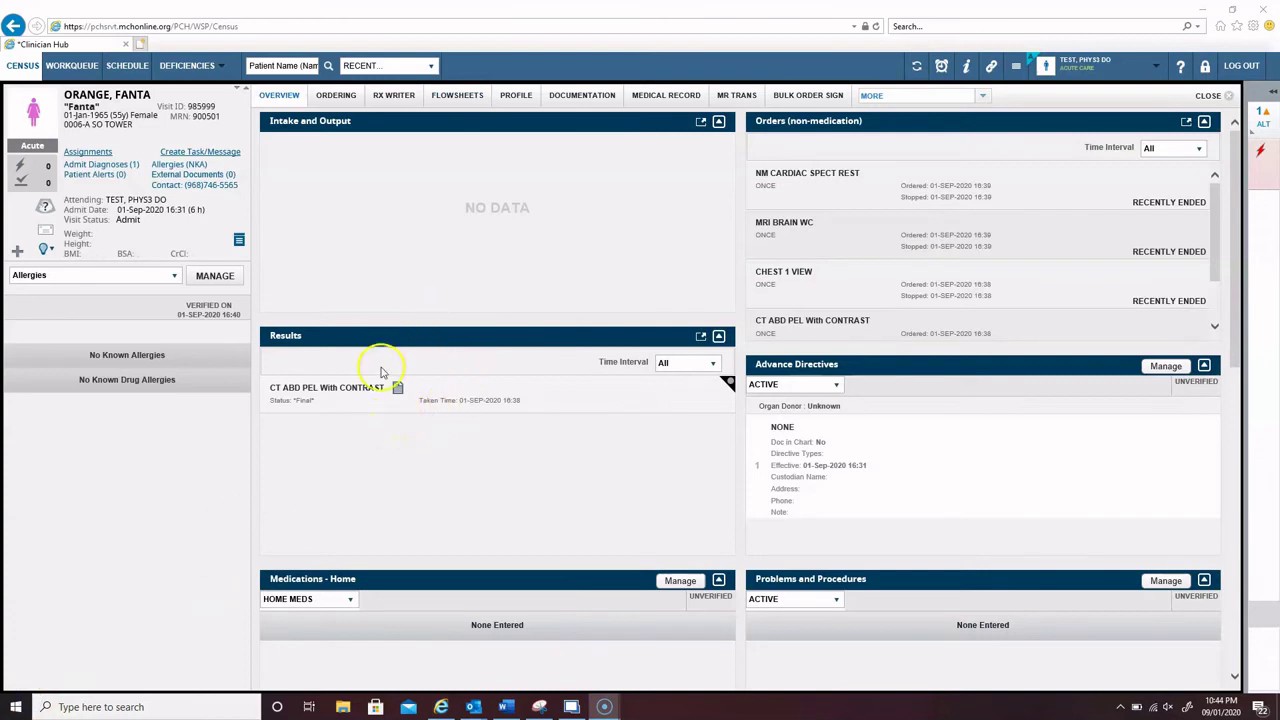
{"action": "left_click", "coordinate": [397, 390]}
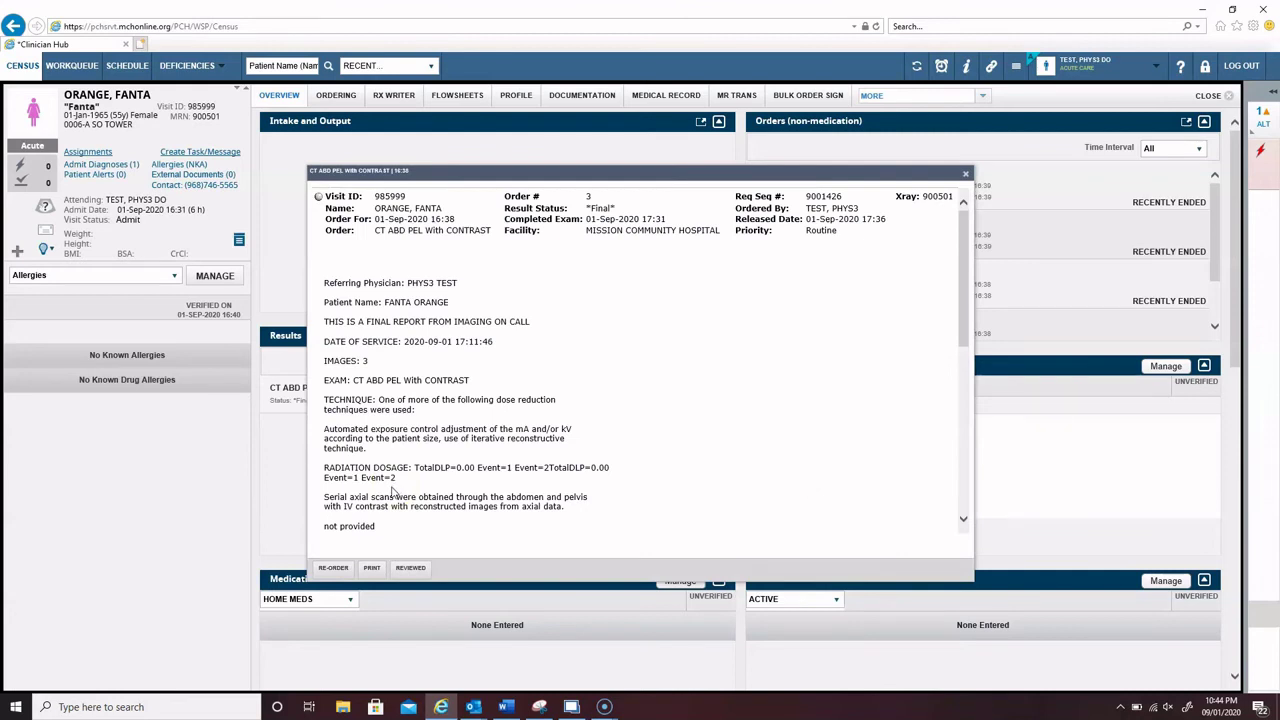
{"action": "scroll", "coordinate": [391, 492], "scroll_direction": "down", "scroll_amount": 2}
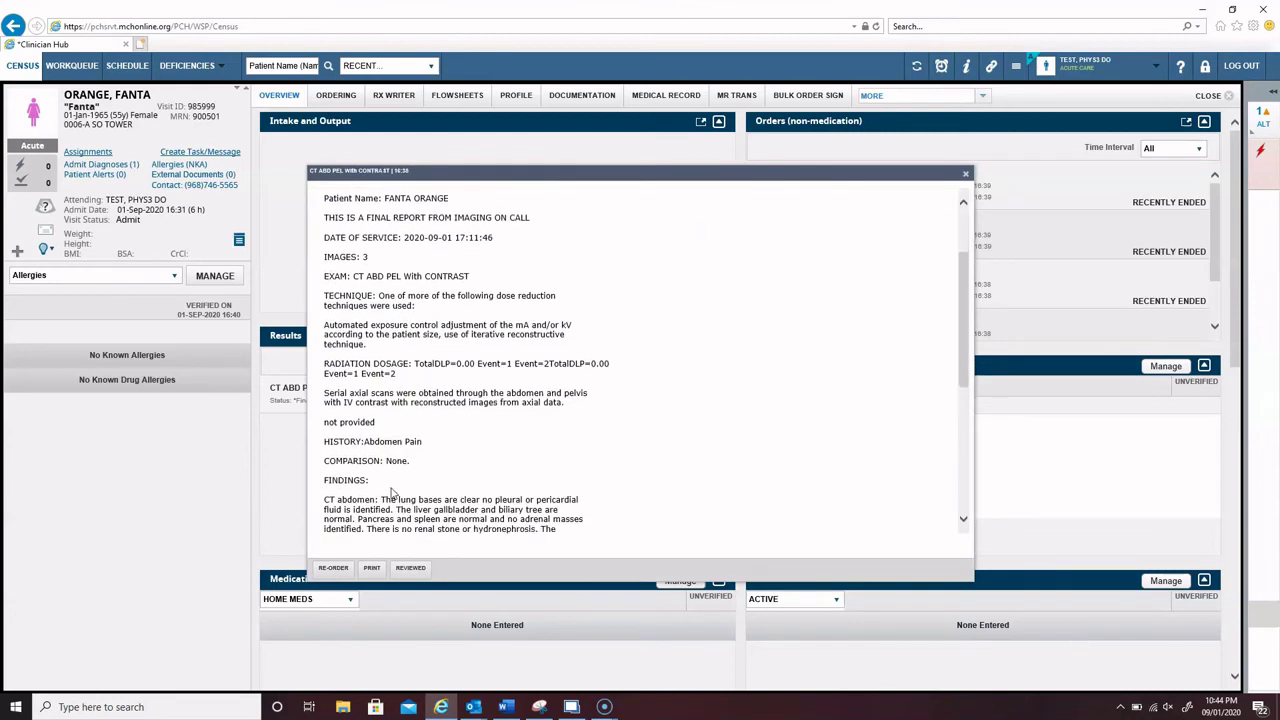
{"action": "scroll", "coordinate": [391, 492], "scroll_direction": "down", "scroll_amount": 2}
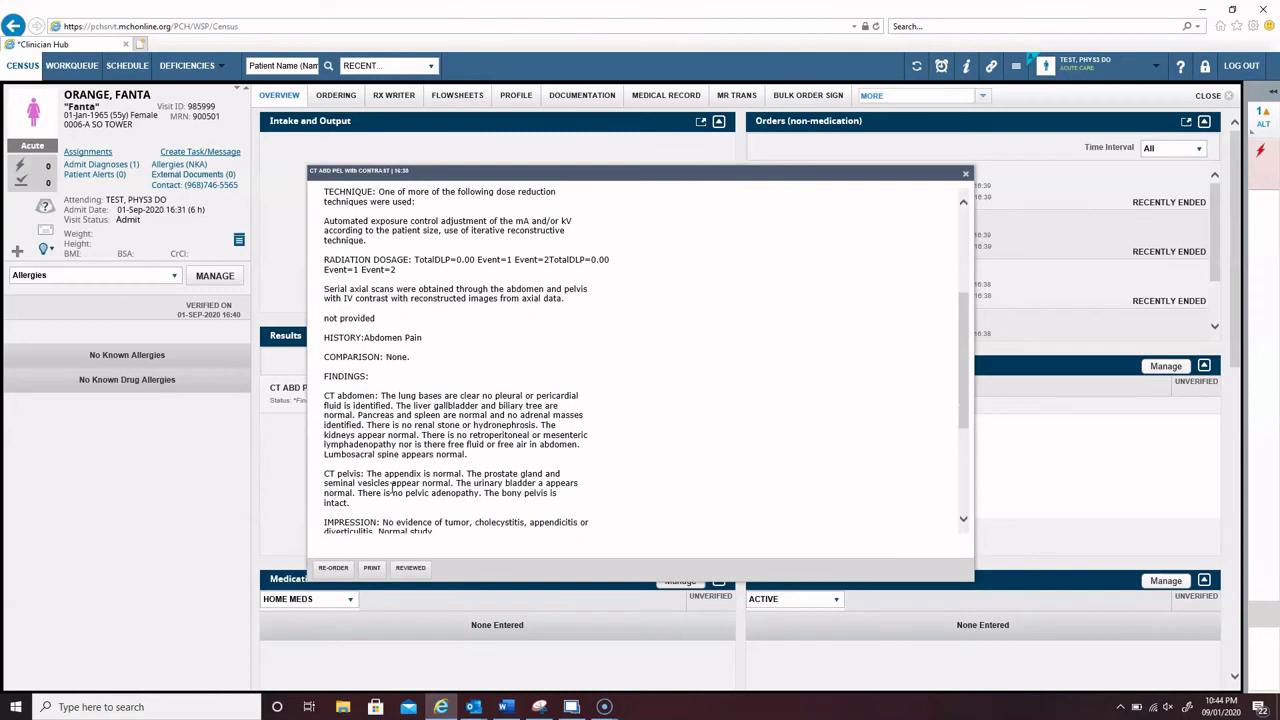
{"action": "scroll", "coordinate": [391, 488], "scroll_direction": "up", "scroll_amount": 4}
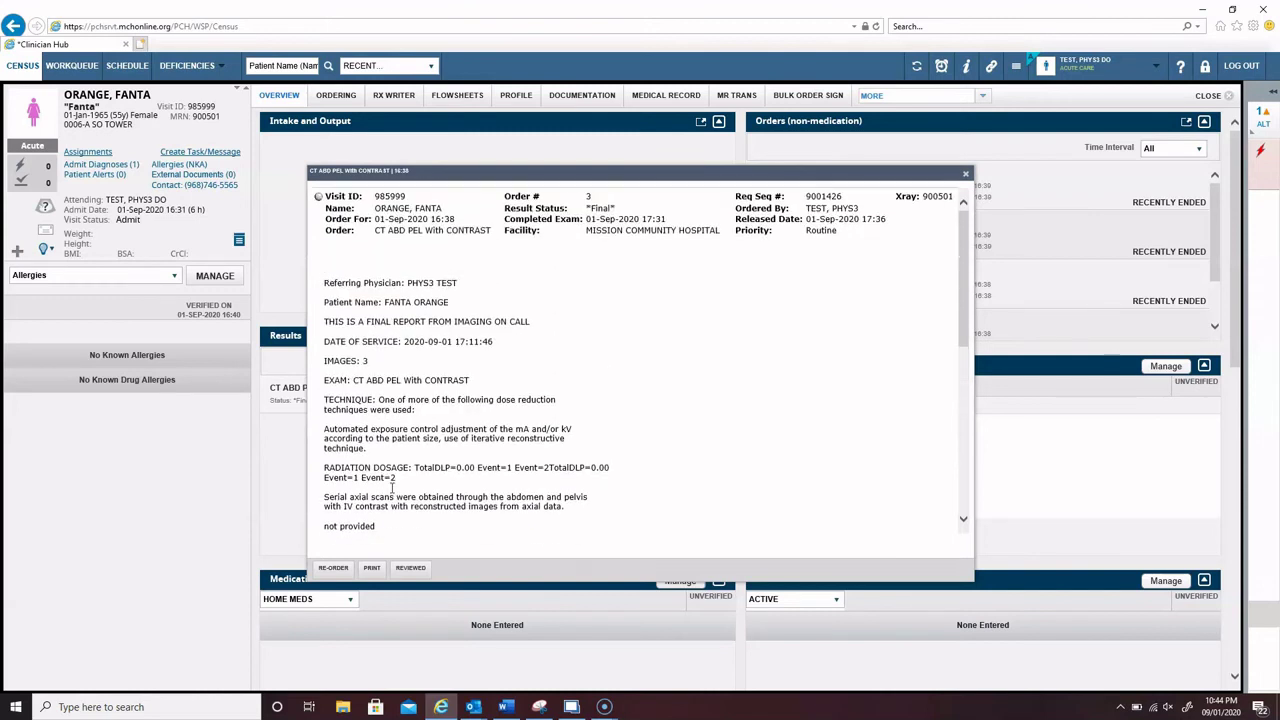
{"action": "left_click", "coordinate": [967, 176]}
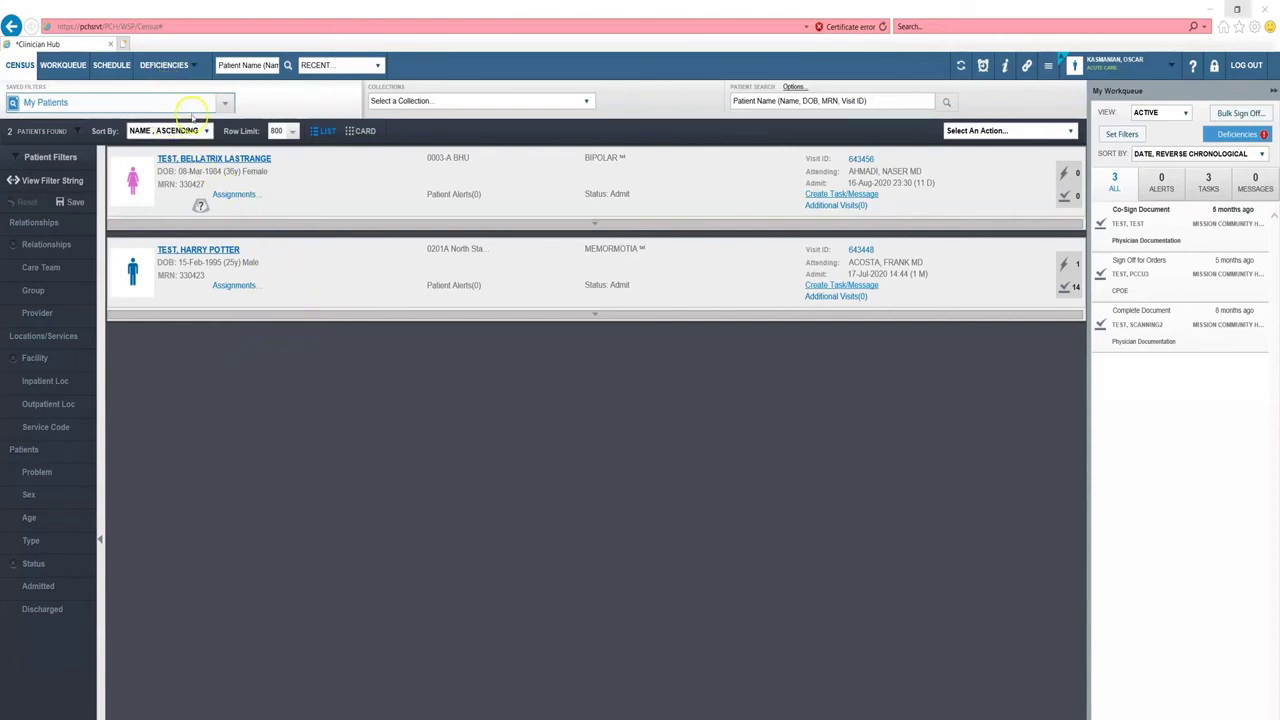
- Launch OneContent My Tasks from the workqueue's Signature deficiency to show the one pending item
{"action": "left_click", "coordinate": [180, 66]}
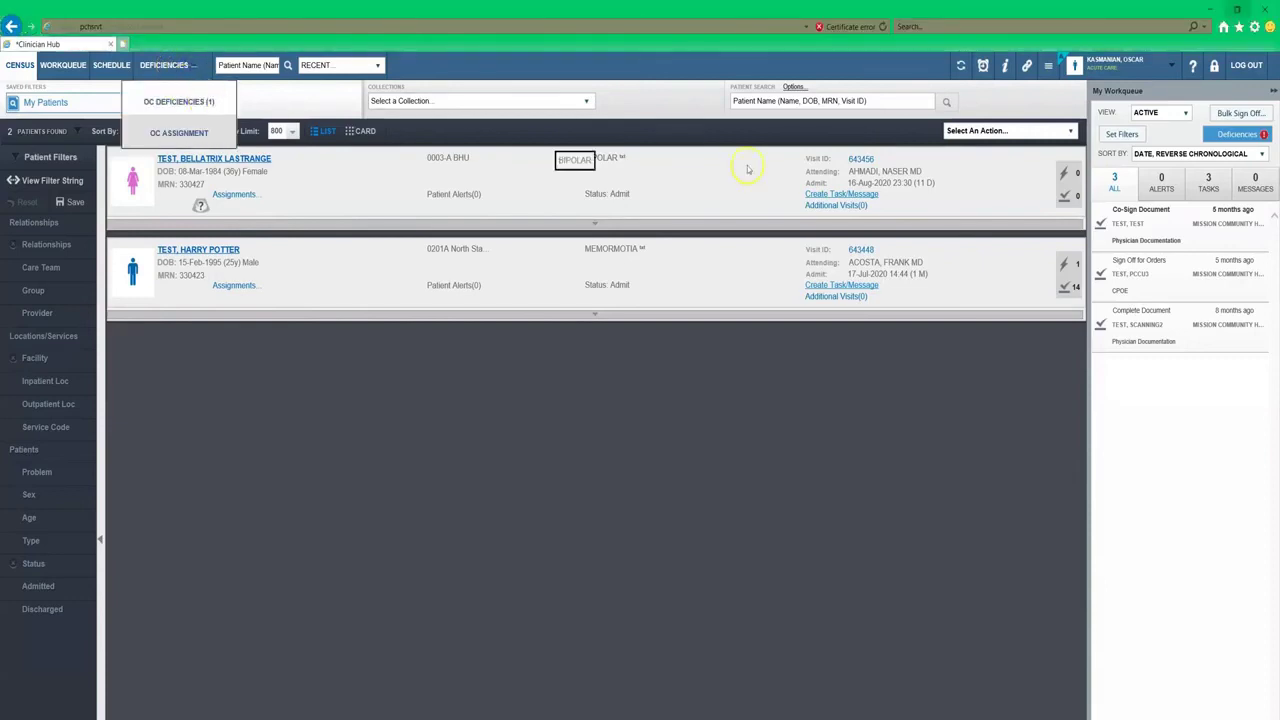
{"action": "left_click", "coordinate": [1225, 135]}
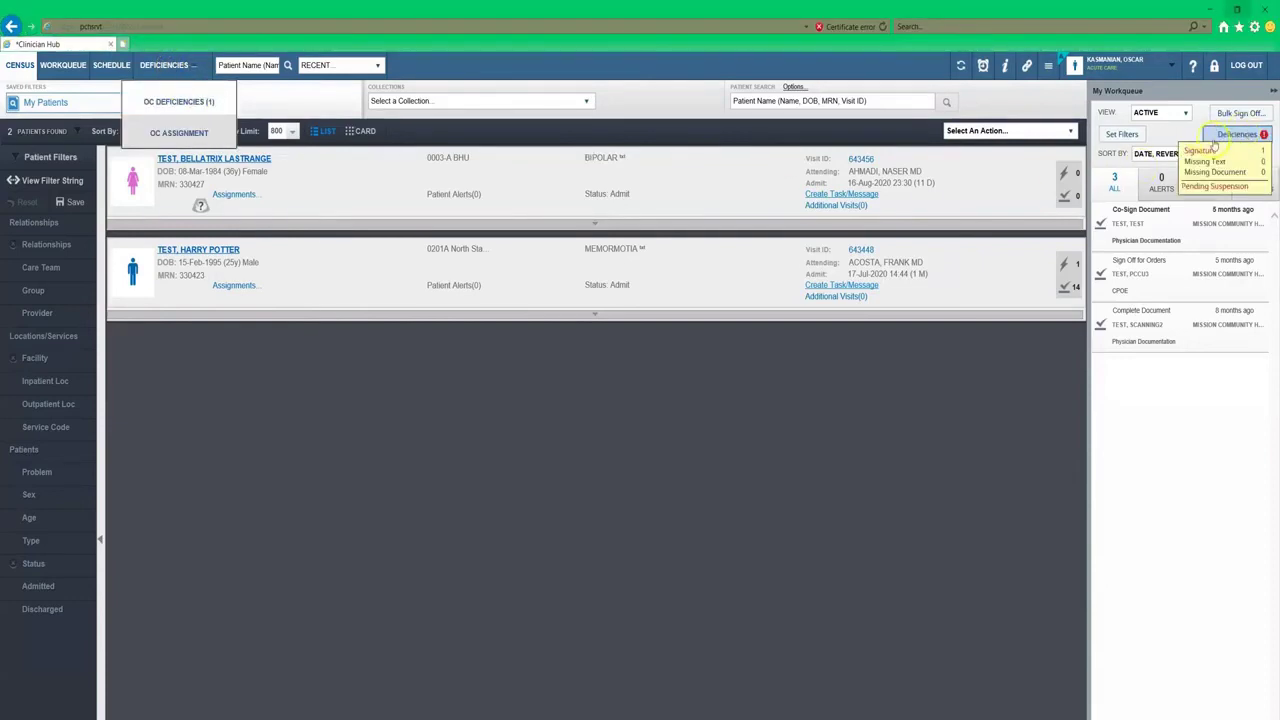
{"action": "left_click", "coordinate": [1205, 149]}
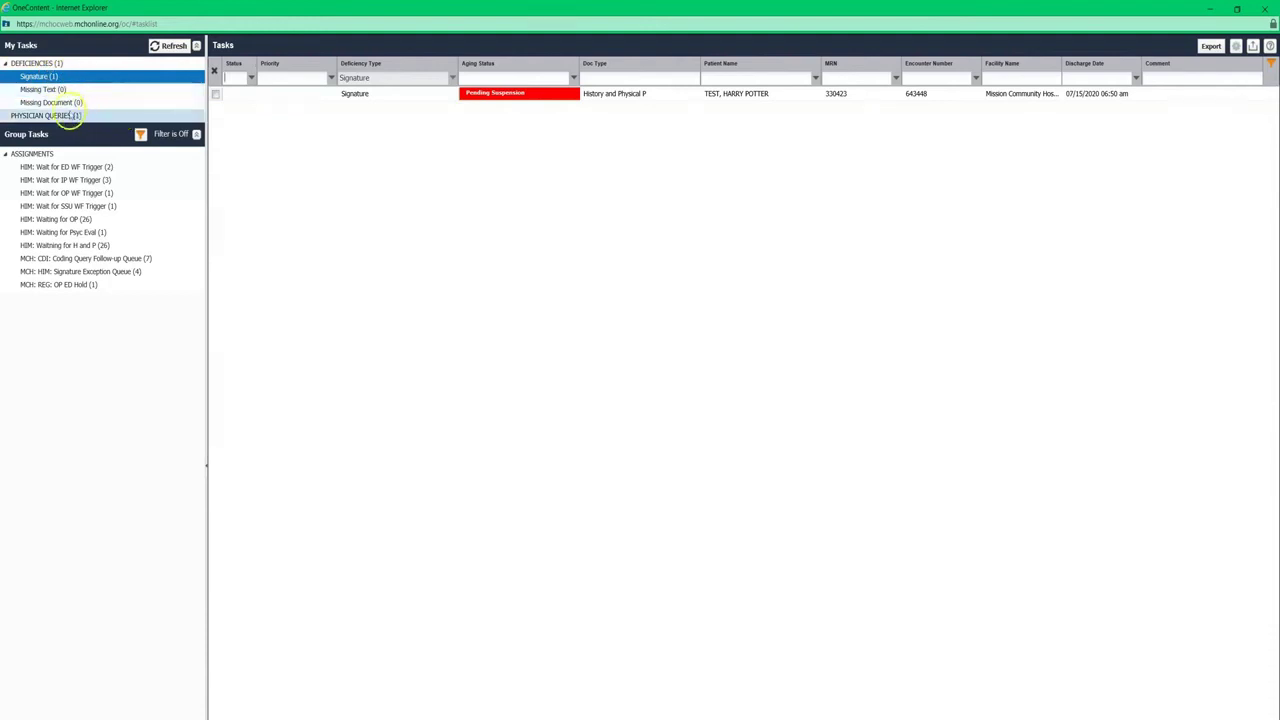
- Open the pending COPD query from OneContent's Physician Queries list
{"action": "left_click", "coordinate": [46, 115]}
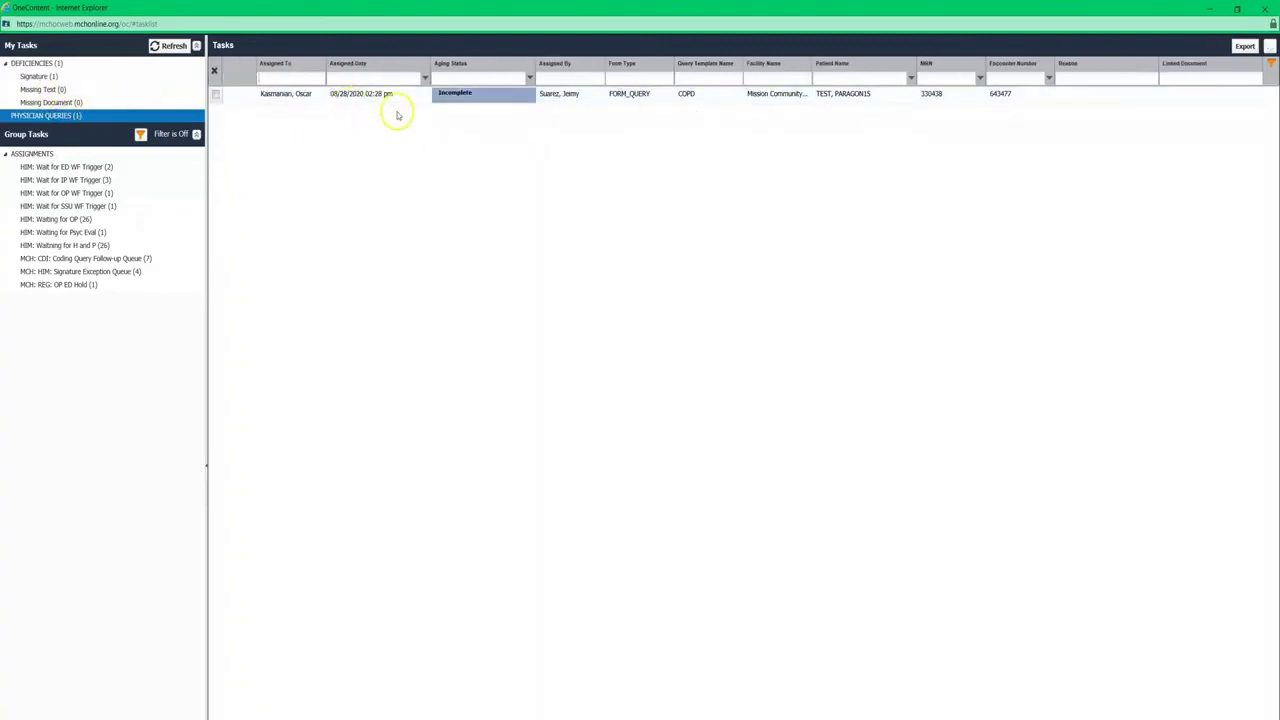
{"action": "double_click", "coordinate": [362, 93]}
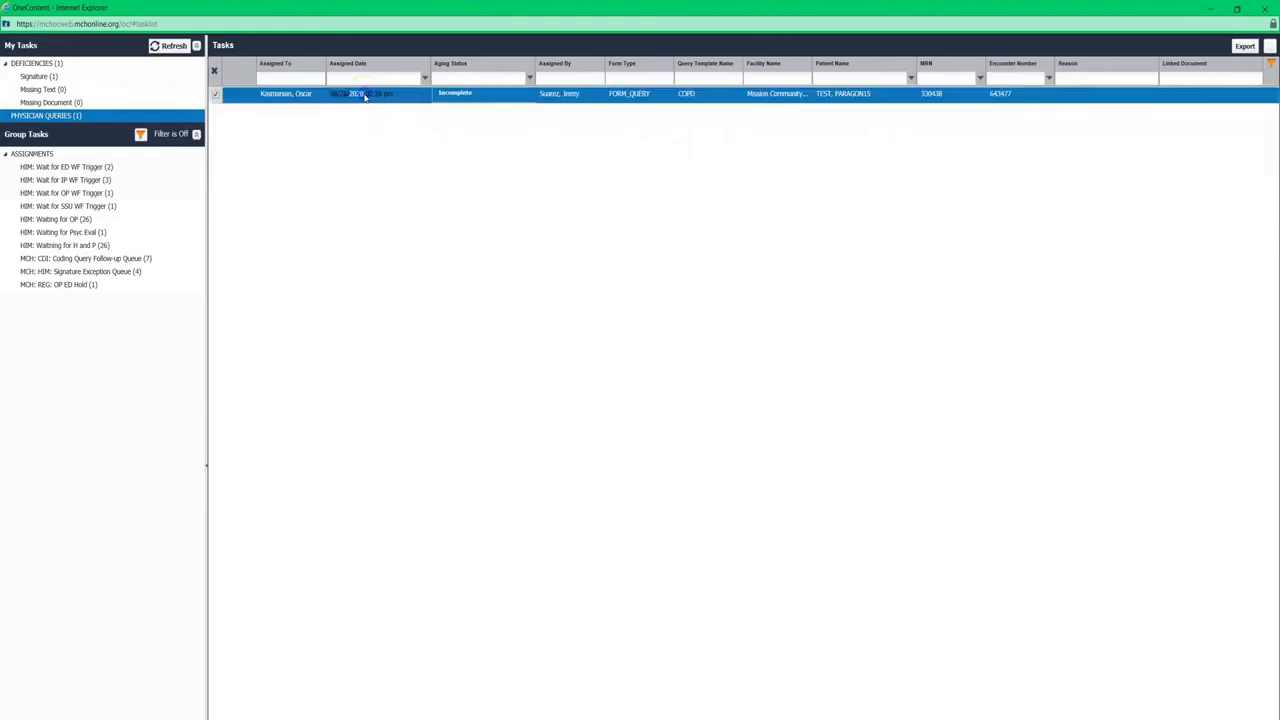